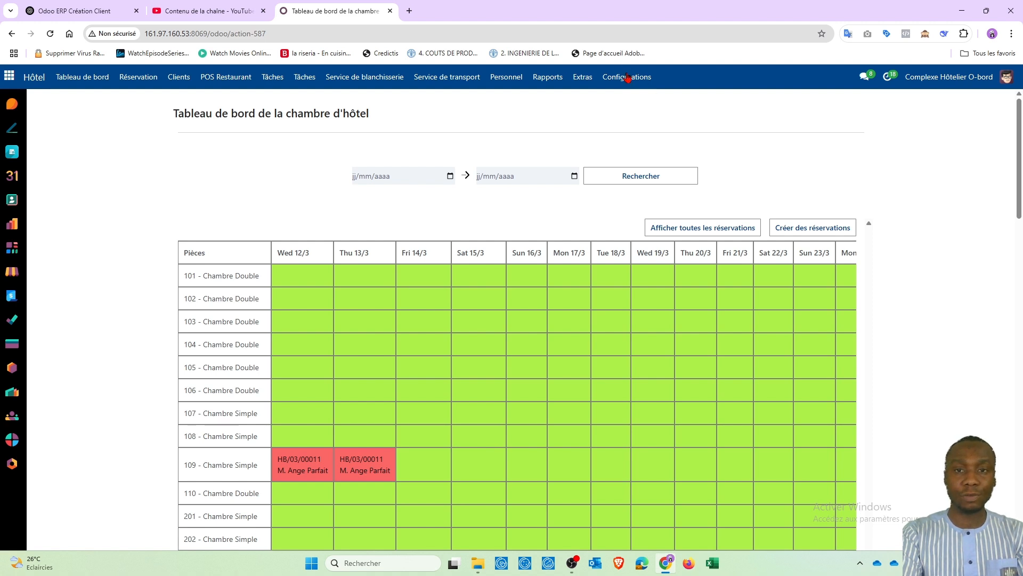
Create a new hotel room type named "Chambre confort".
left_click(619, 83)
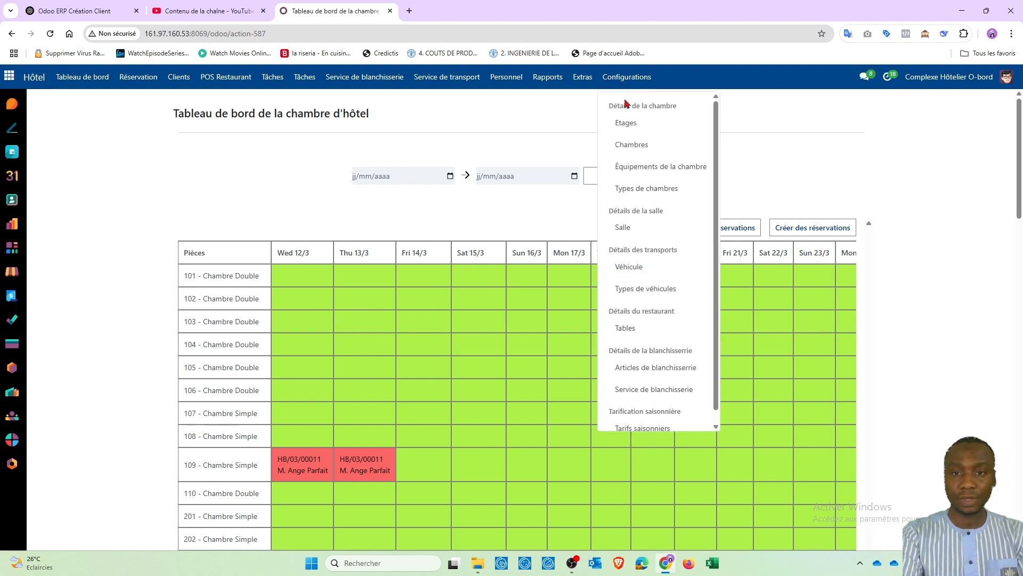
left_click(632, 194)
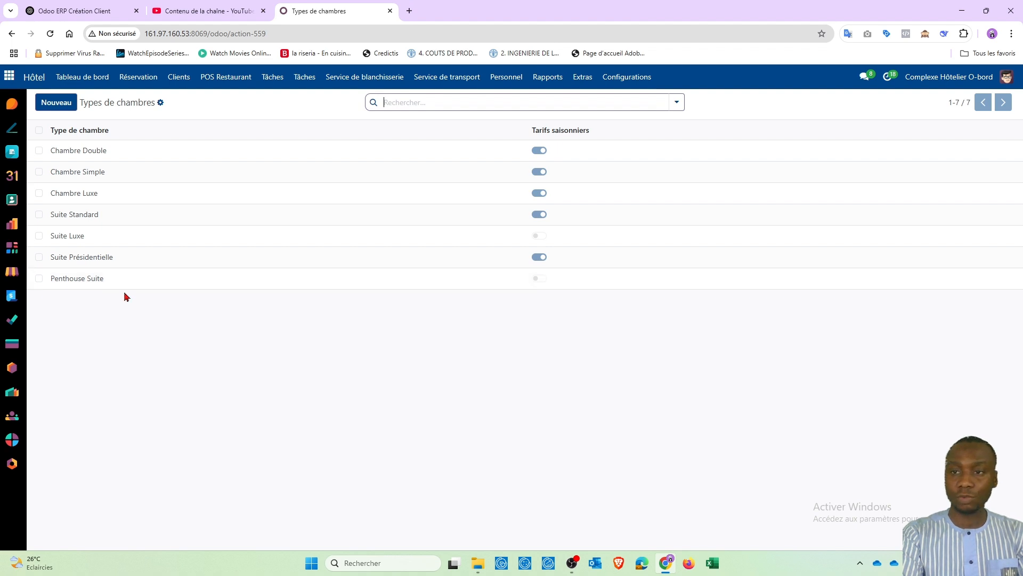
left_click(53, 103)
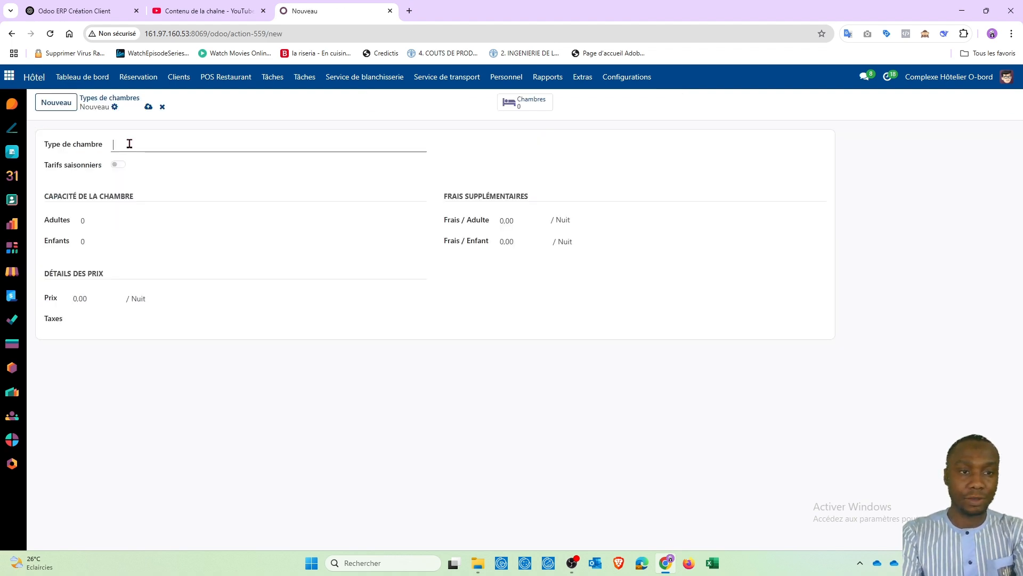
type("Chambre")
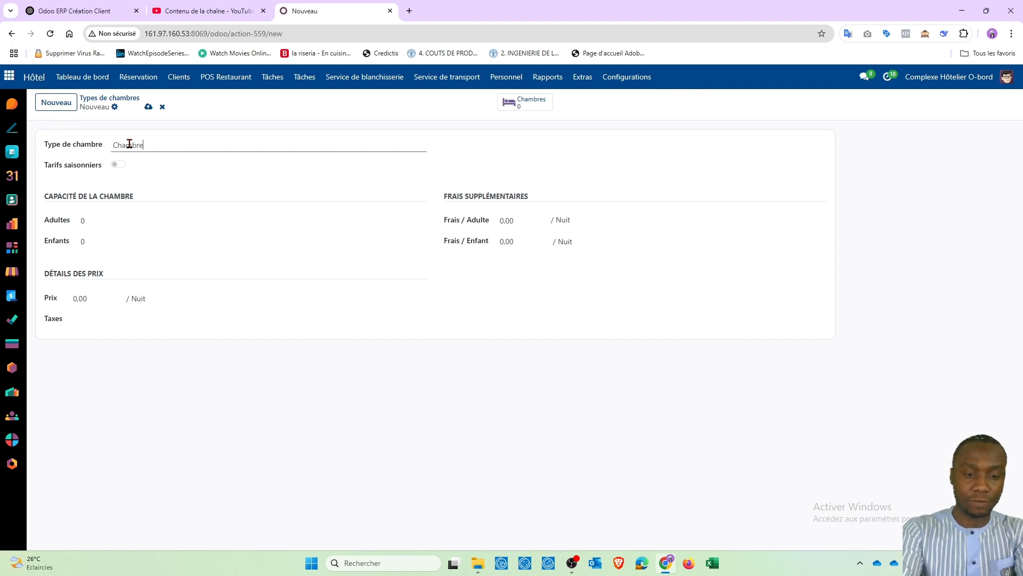
type(" confort")
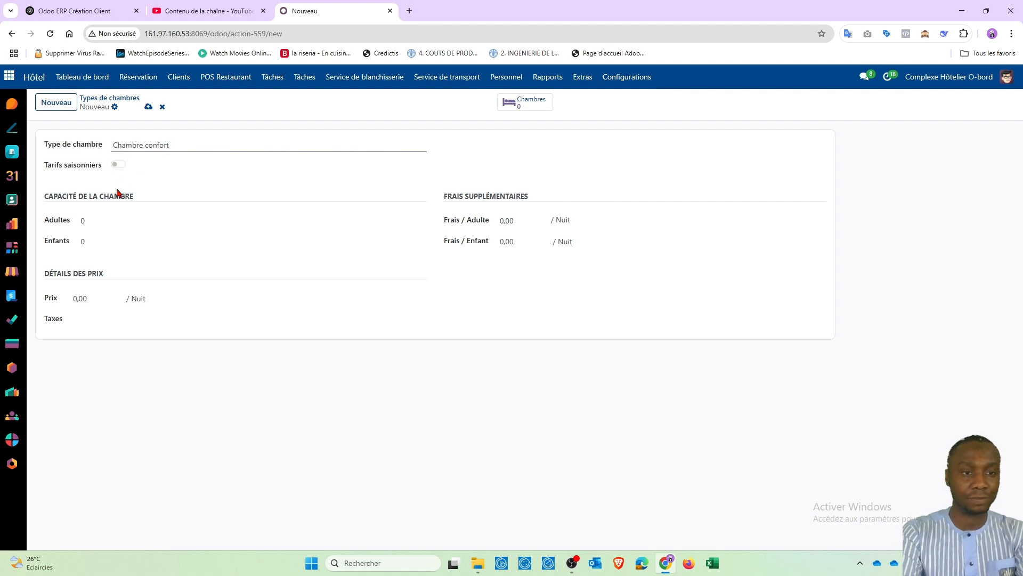
Set the room type's adult capacity to 2 and the extra fee per adult to 10000 per night.
left_click(98, 219)
left_click(98, 219)
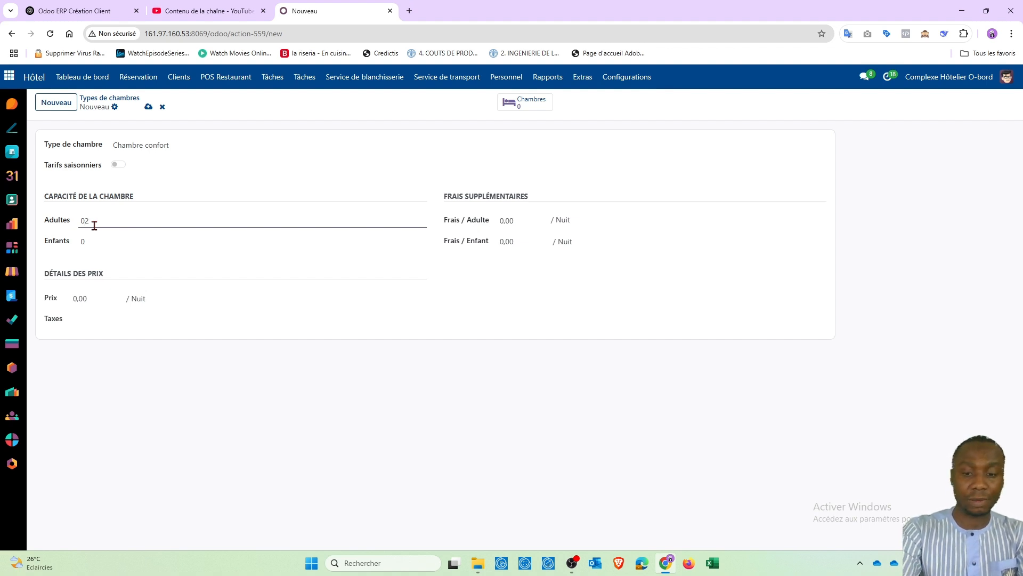
type("2")
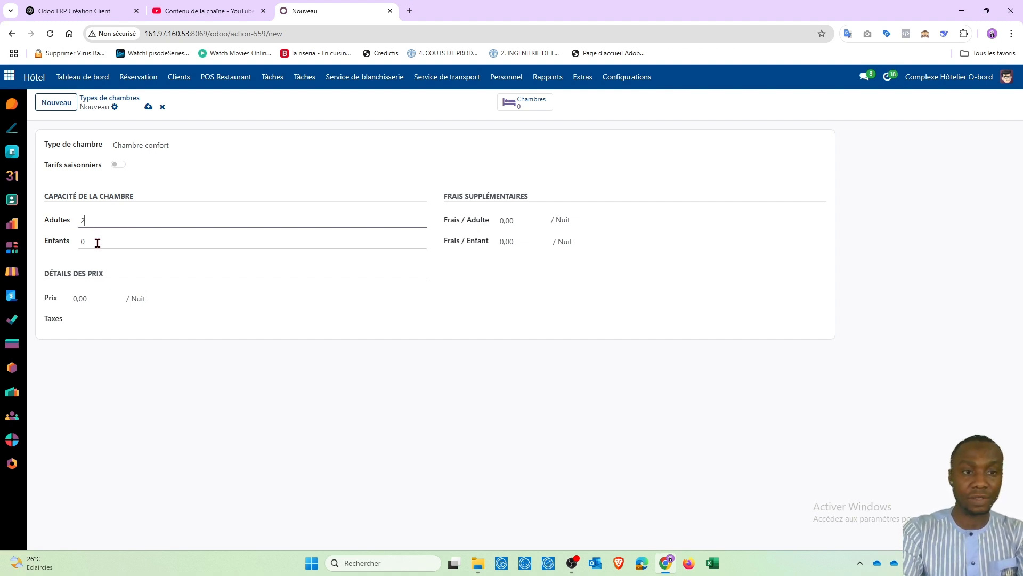
left_click(98, 243)
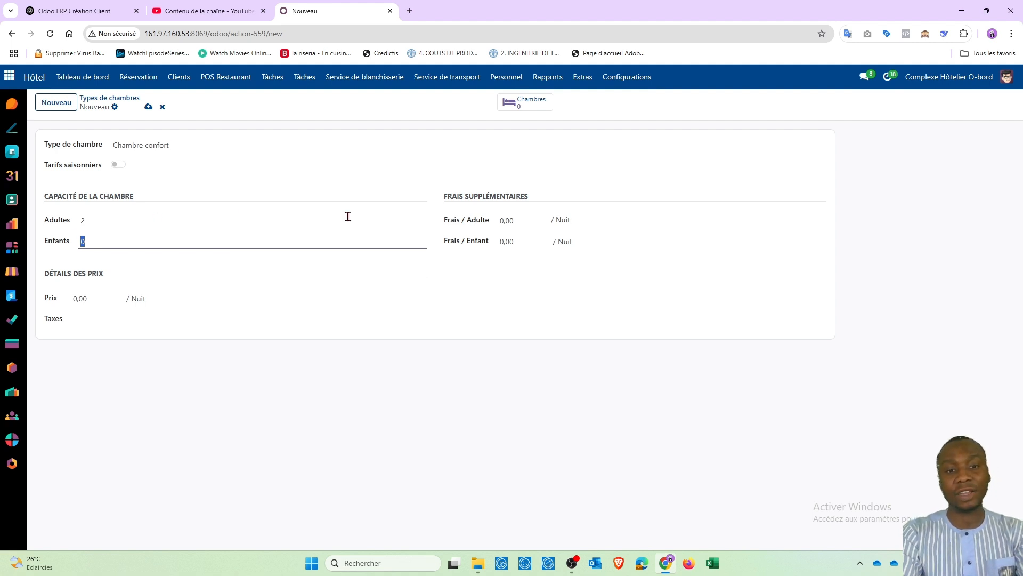
left_click(525, 219)
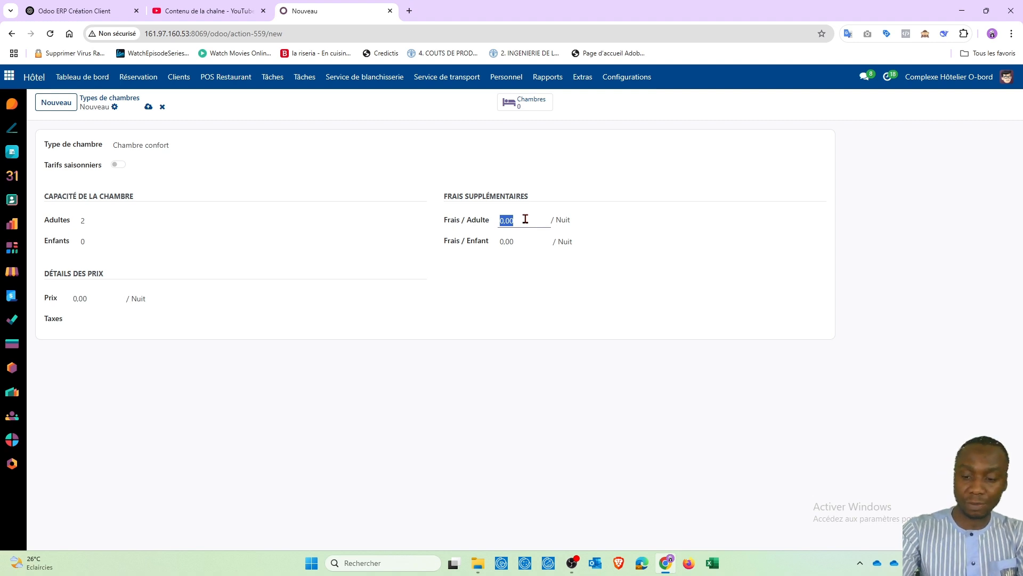
type("15000")
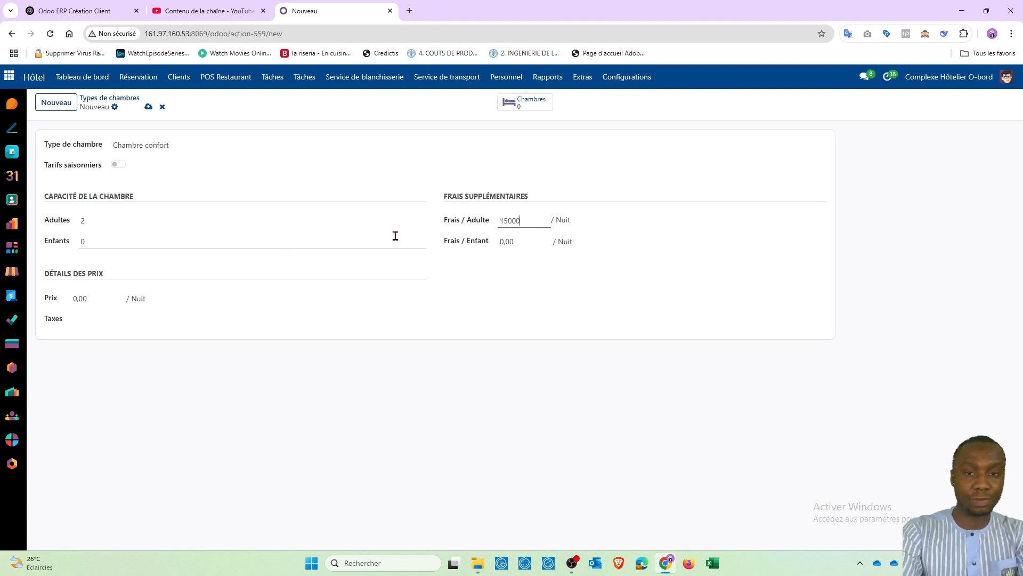
key("BackSpace")
key("BackSpace")
key("BackSpace")
key("BackSpace")
key("BackSpace")
type("10000")
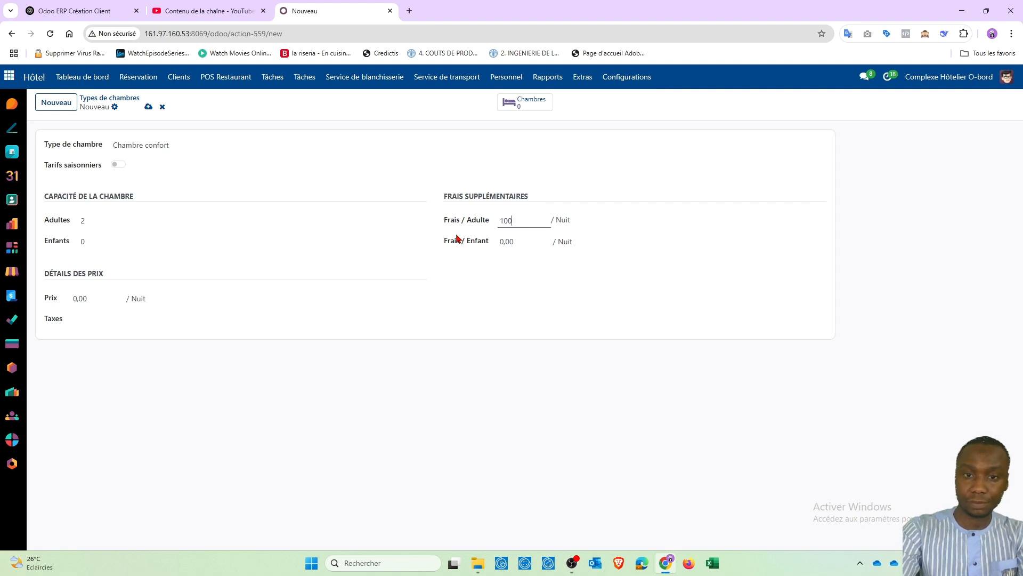
Set the room type's child capacity to 1 and the extra fee per child to 5000 per night.
left_click(110, 242)
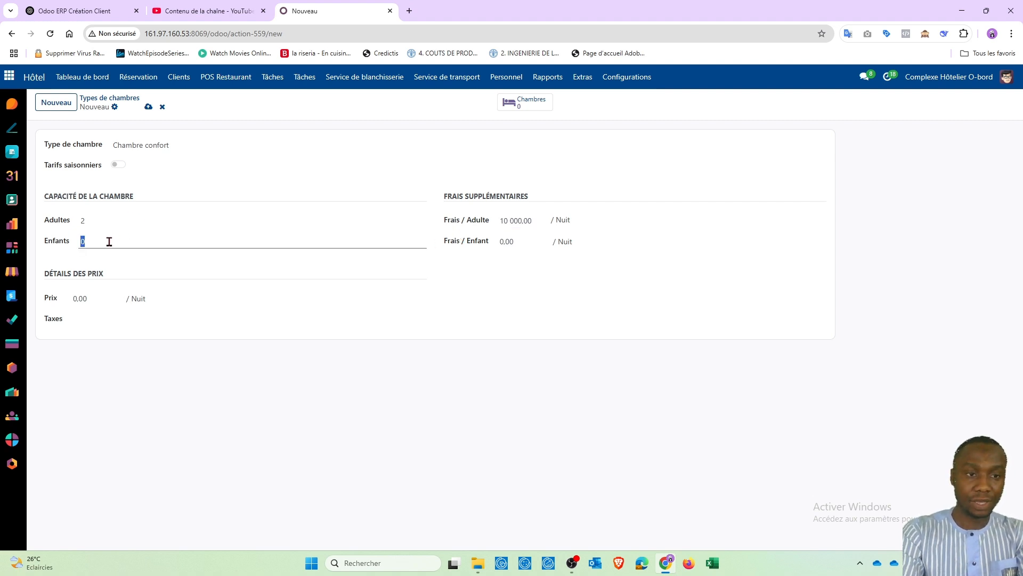
type("1")
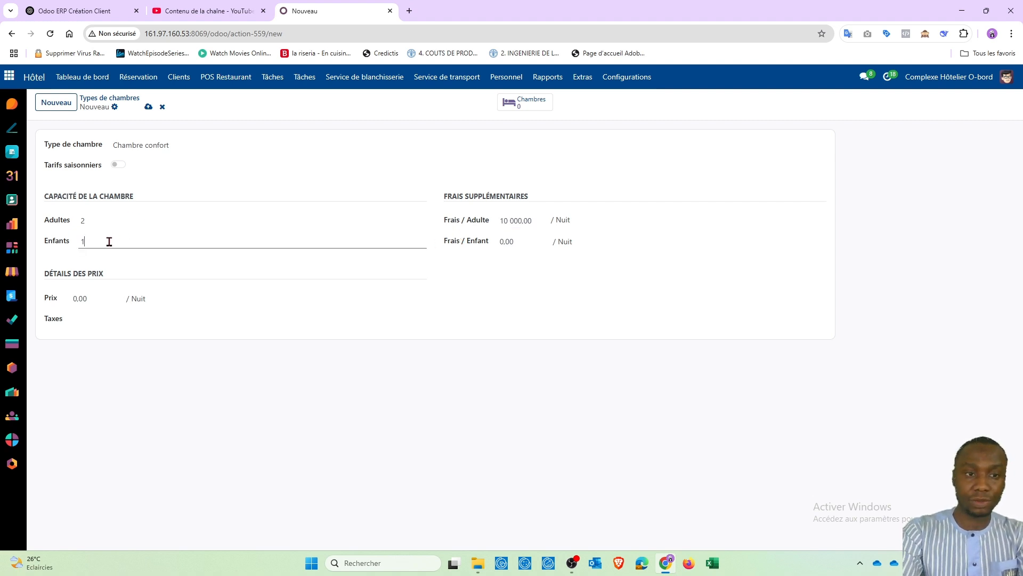
left_click(523, 243)
type("5000")
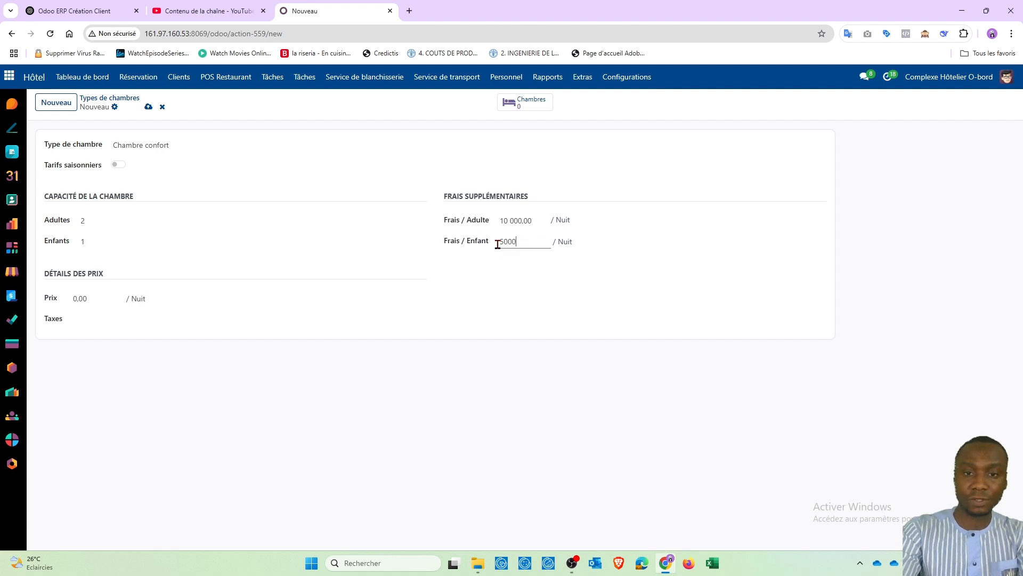
left_click(282, 306)
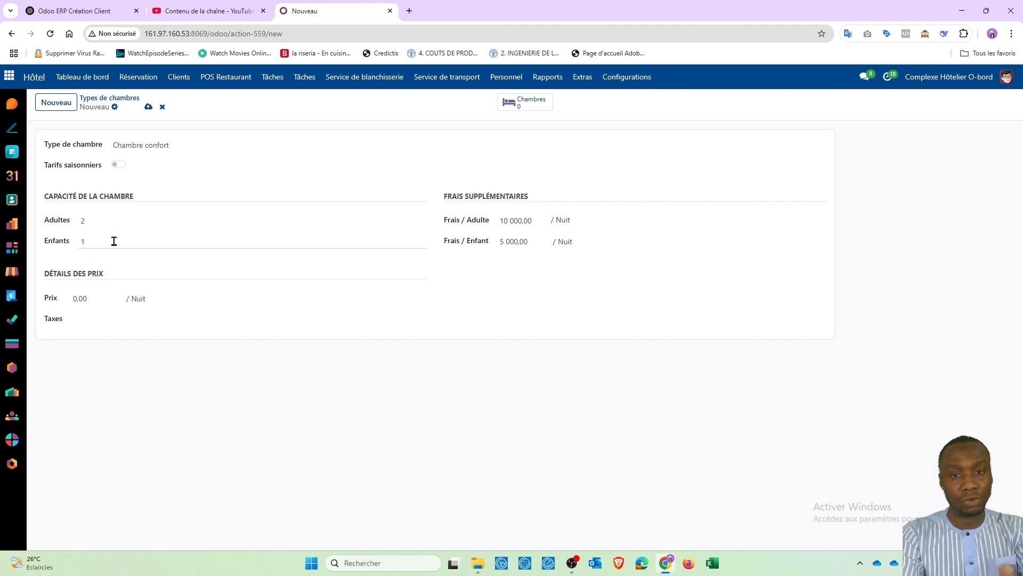
Set the price of the Chambre confort room type to 80000 per night.
left_click(89, 299)
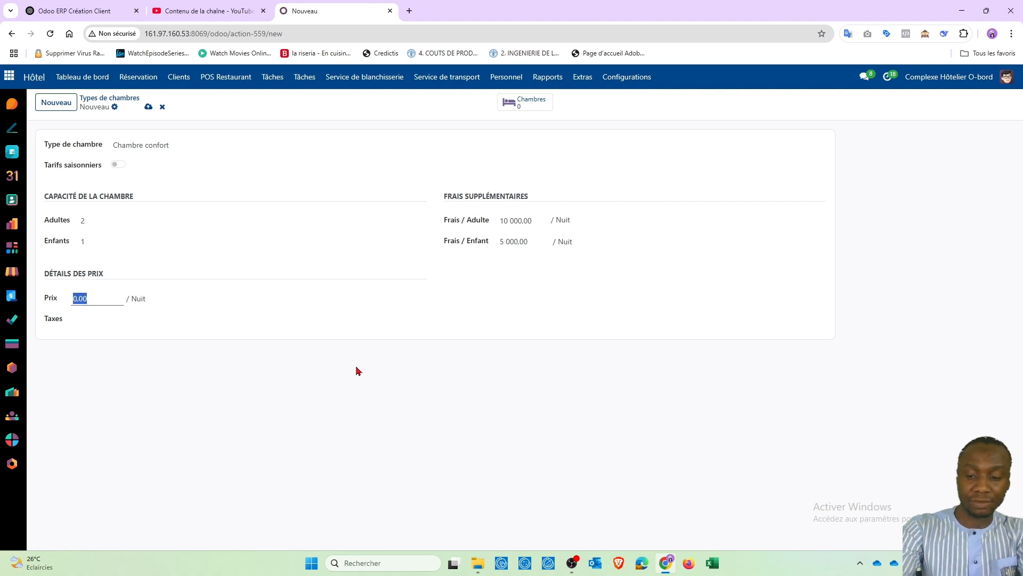
type("80000")
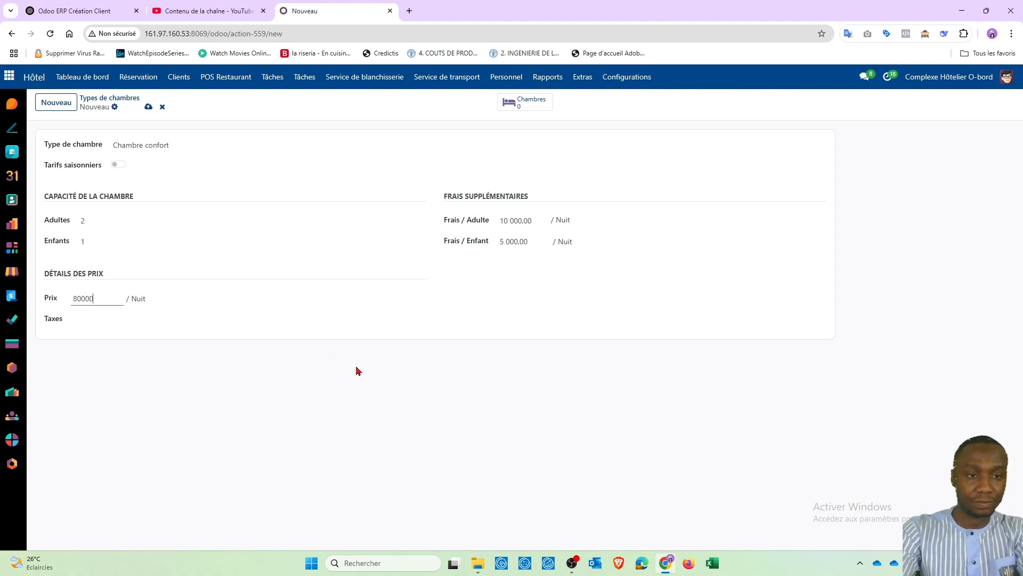
left_click(176, 319)
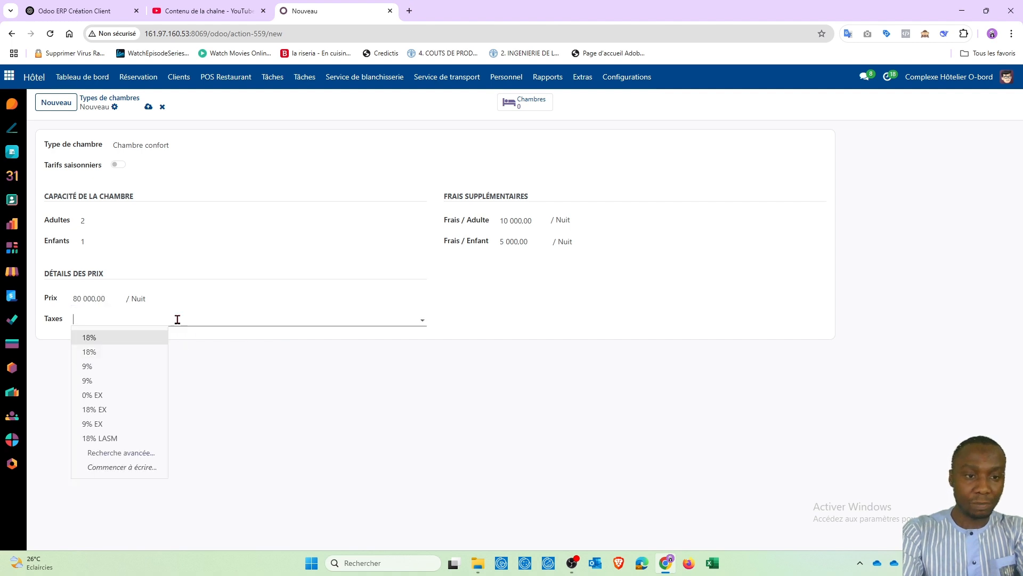
left_click(102, 342)
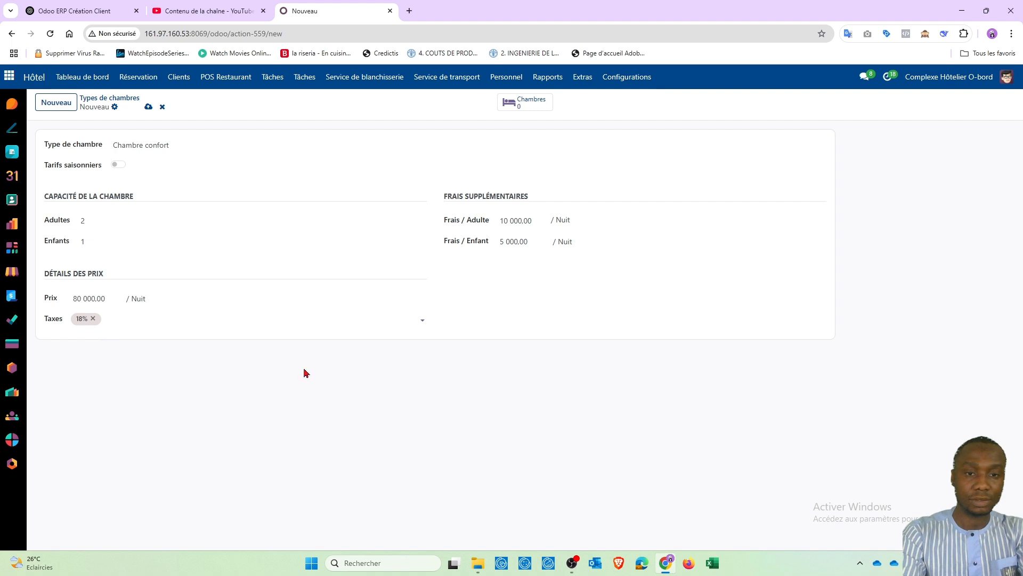
key("BackSpace")
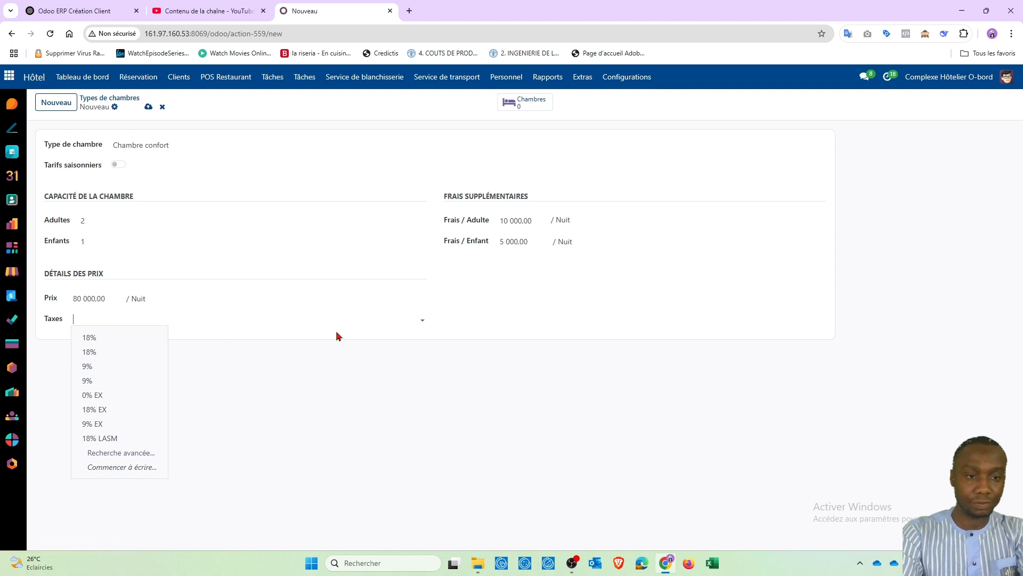
left_click(509, 330)
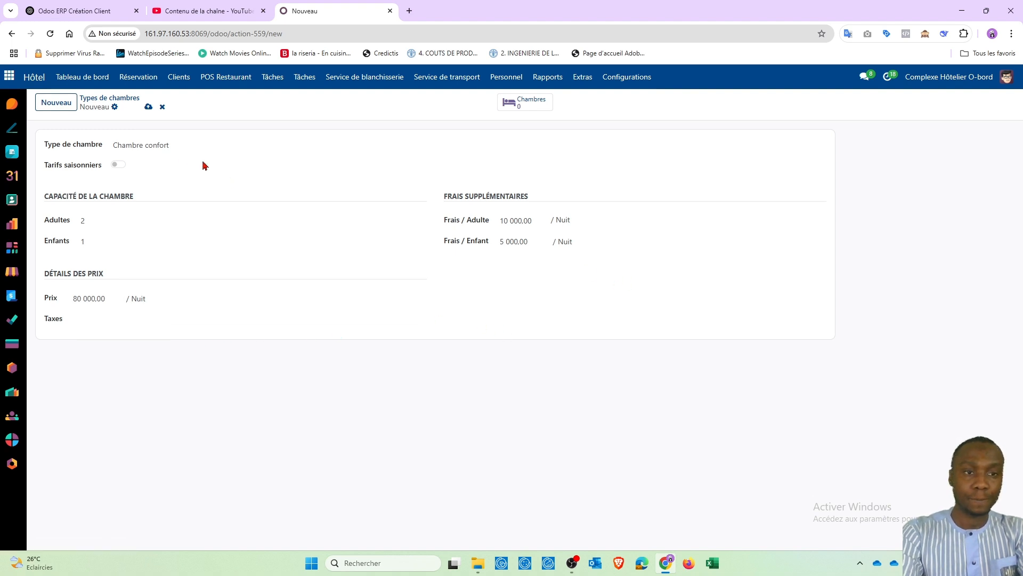
Save the Chambre confort room type, then check its linked rooms and its record from the room types list.
left_click(148, 108)
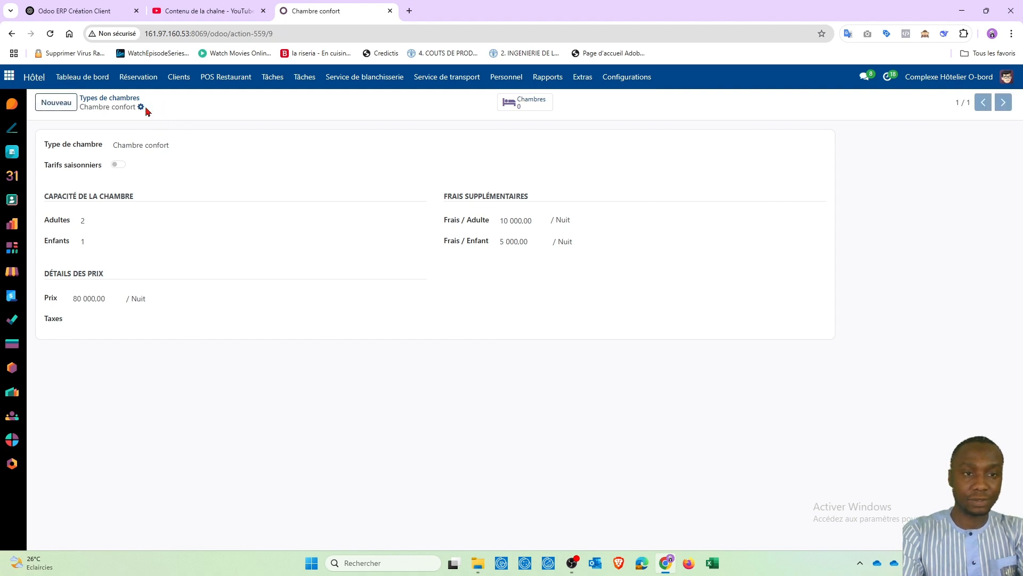
left_click(543, 106)
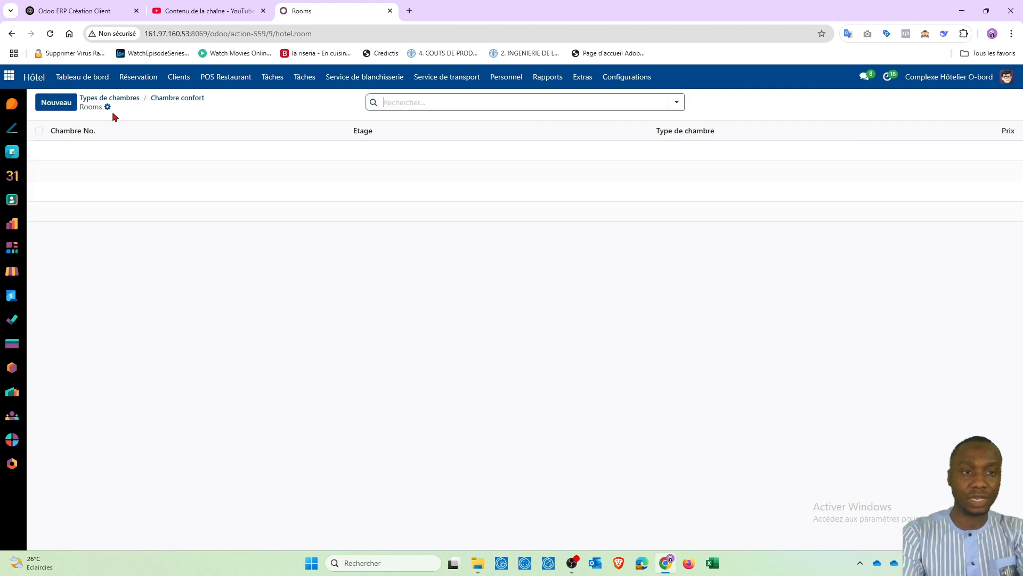
left_click(163, 102)
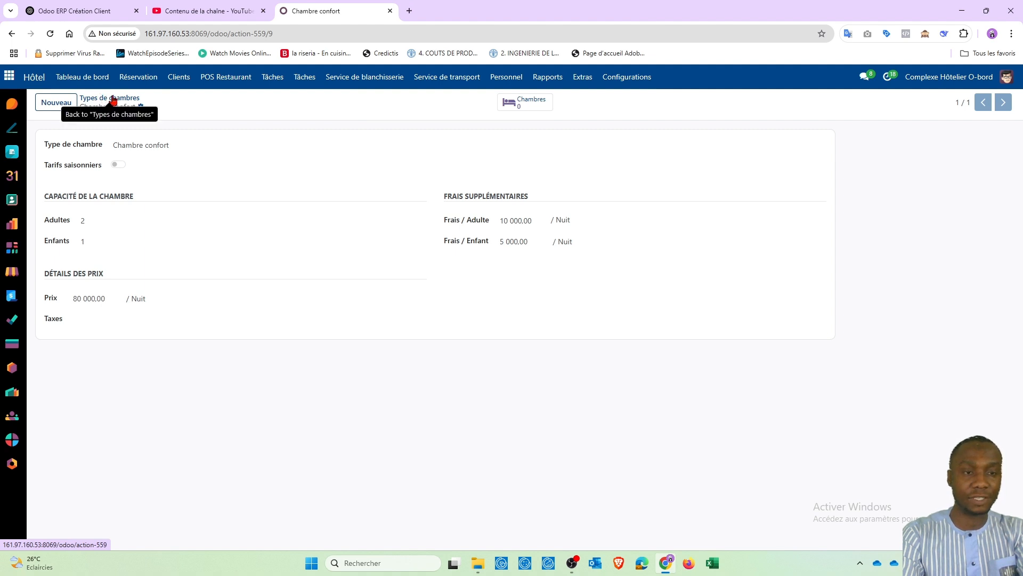
left_click(113, 99)
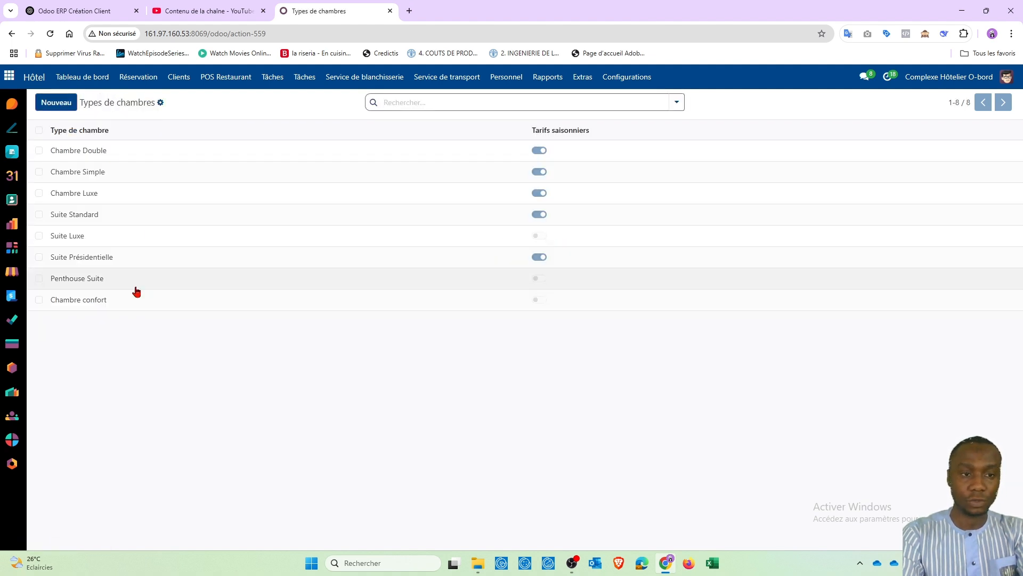
left_click(85, 301)
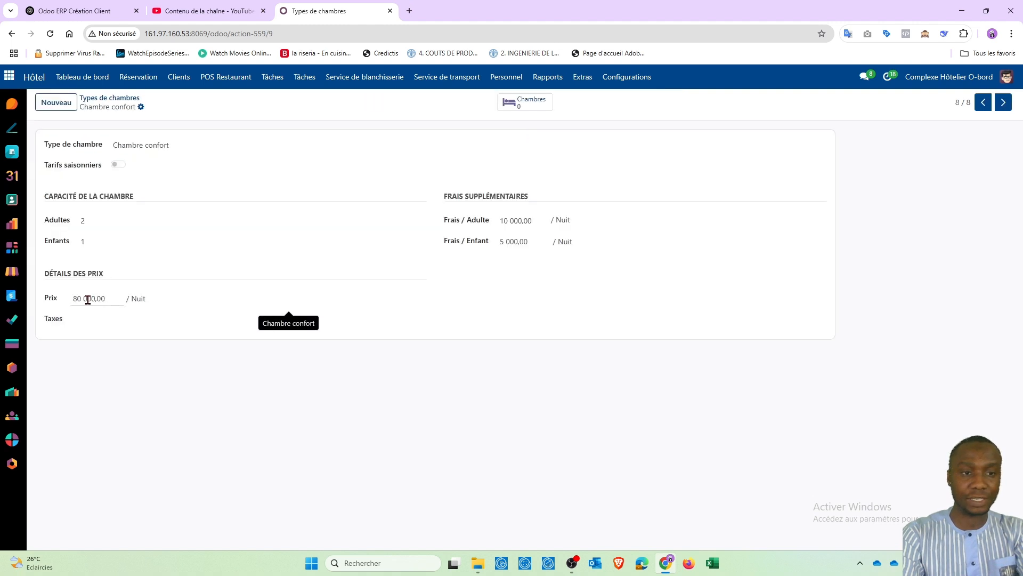
left_click(122, 98)
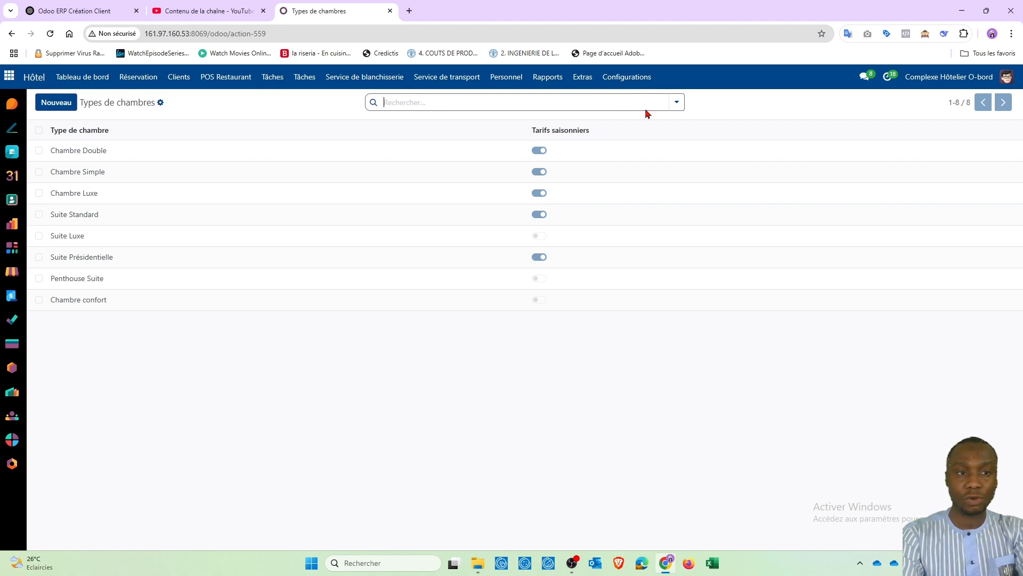
Create a new seasonal pricing record titled "Saison normale".
left_click(628, 78)
scroll(642, 308, "down", 1)
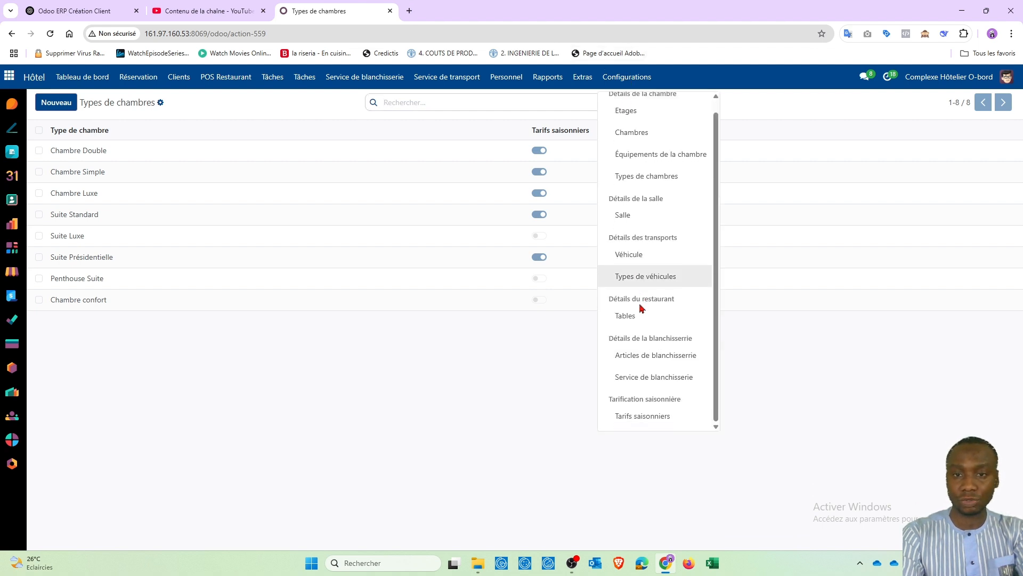
left_click(636, 421)
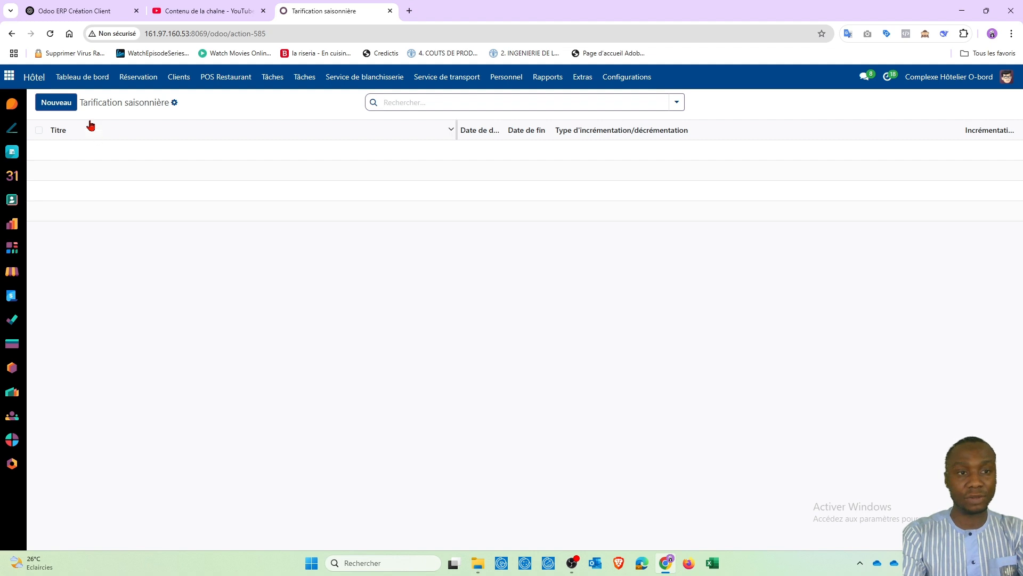
left_click(56, 103)
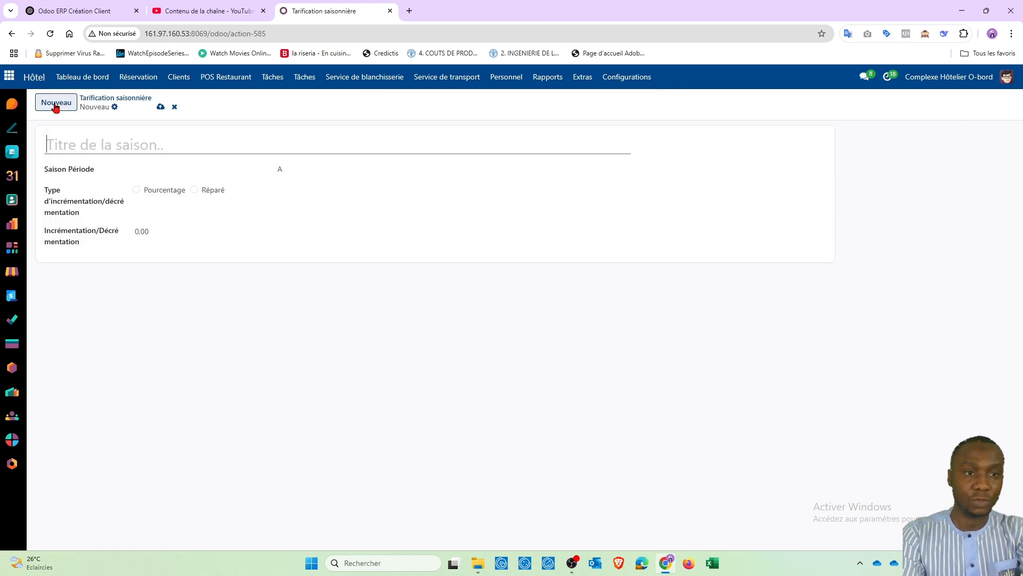
type("Saison normale")
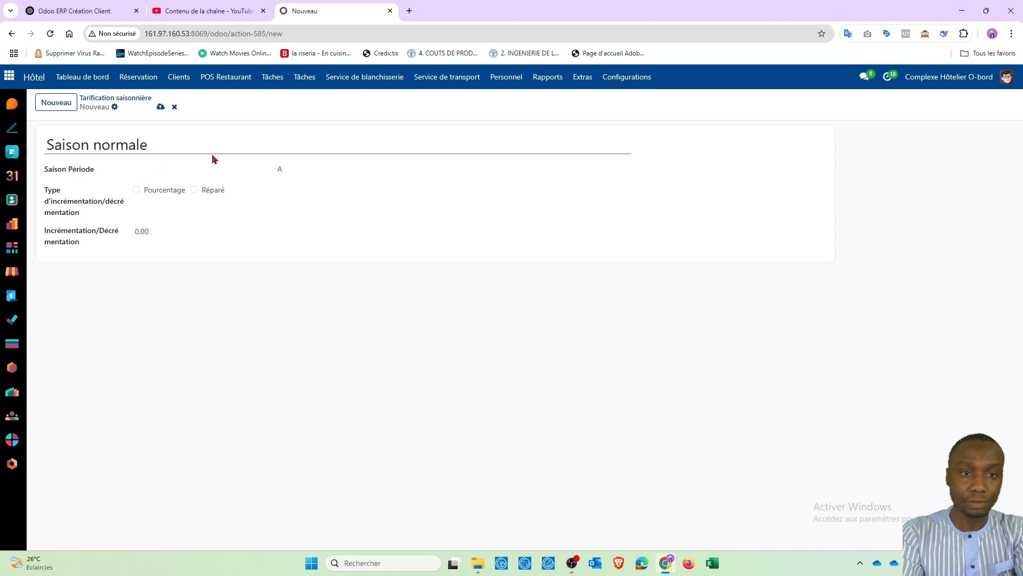
Set the Saison normale period from 01/01/2025 to 30/06/2025.
left_click(199, 169)
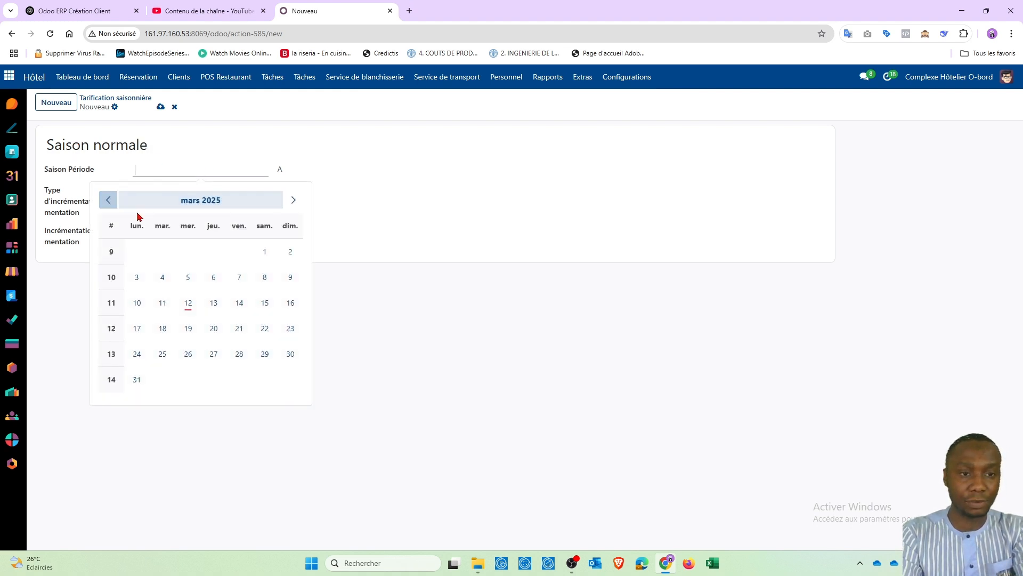
left_click(164, 204)
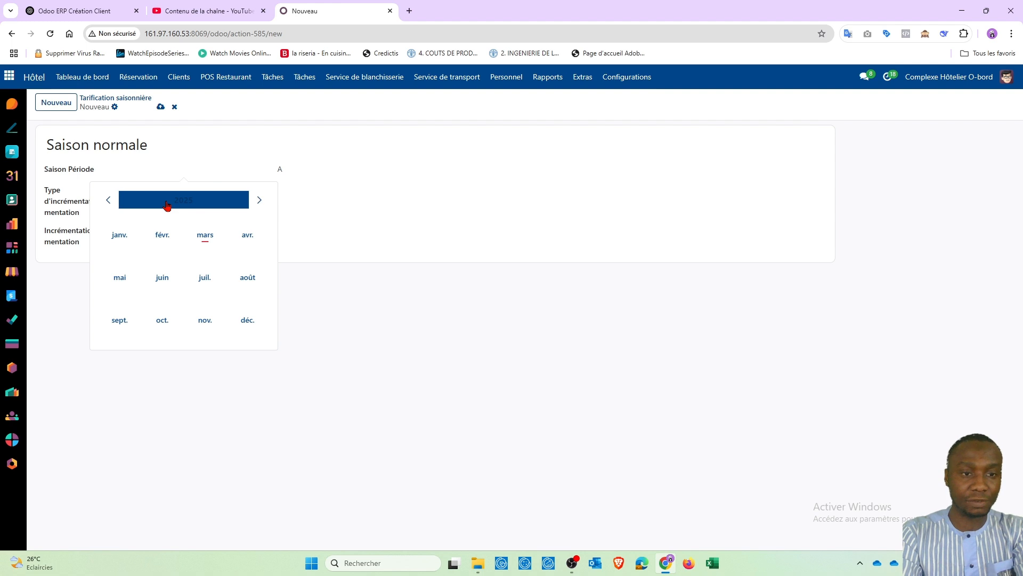
left_click(121, 233)
left_click(185, 254)
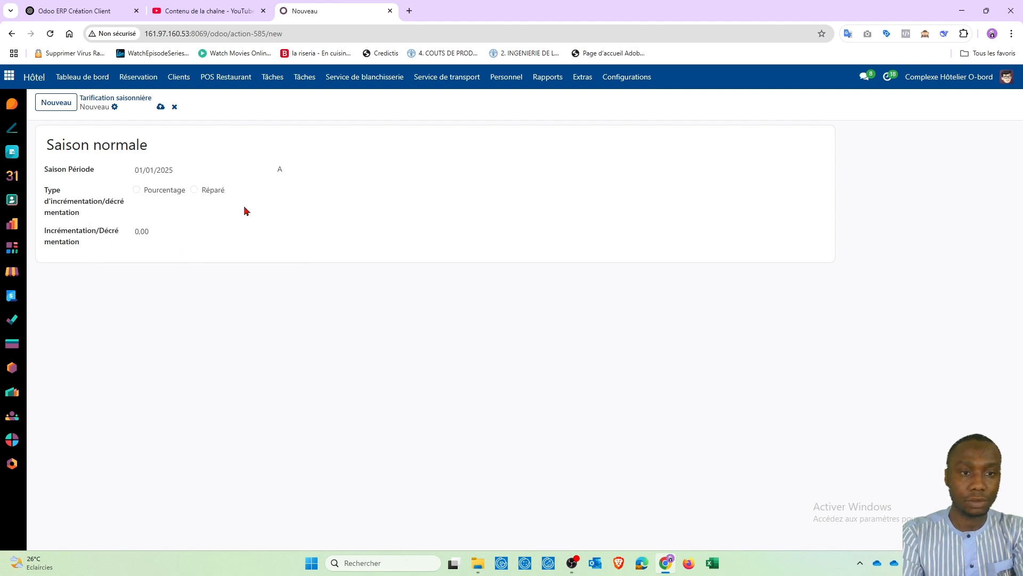
left_click(324, 174)
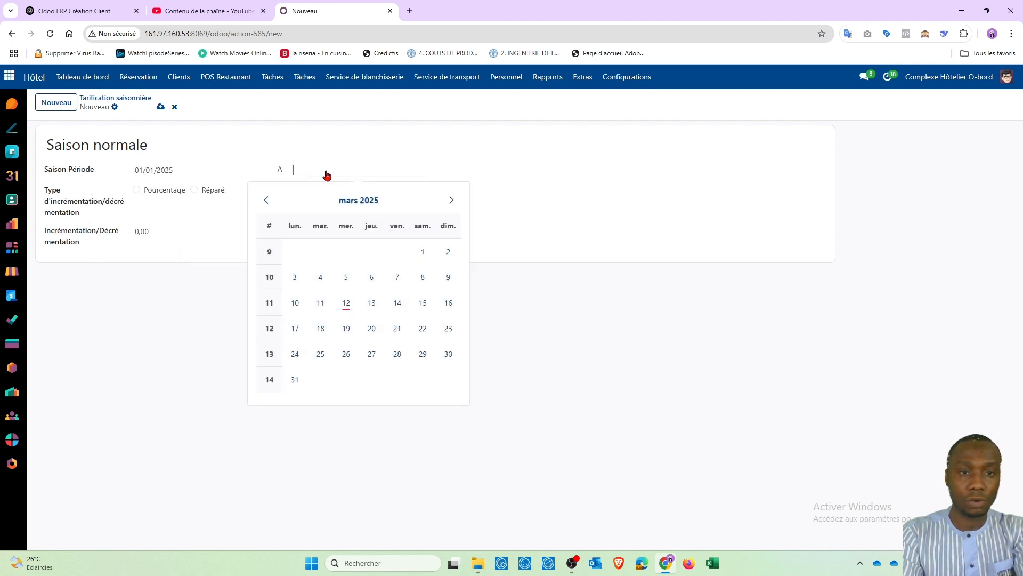
left_click(450, 201)
left_click(451, 201)
left_click(451, 201)
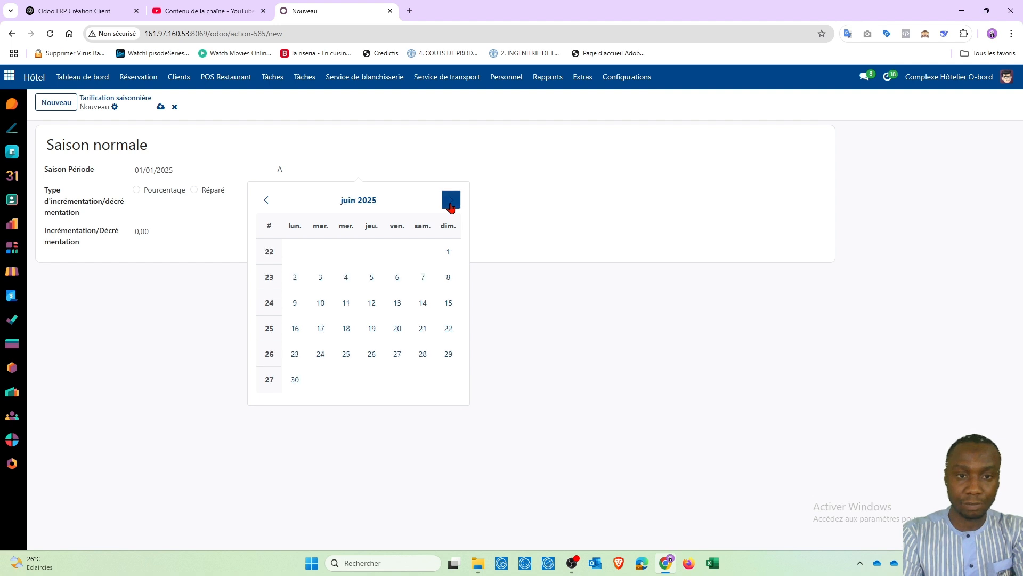
left_click(294, 379)
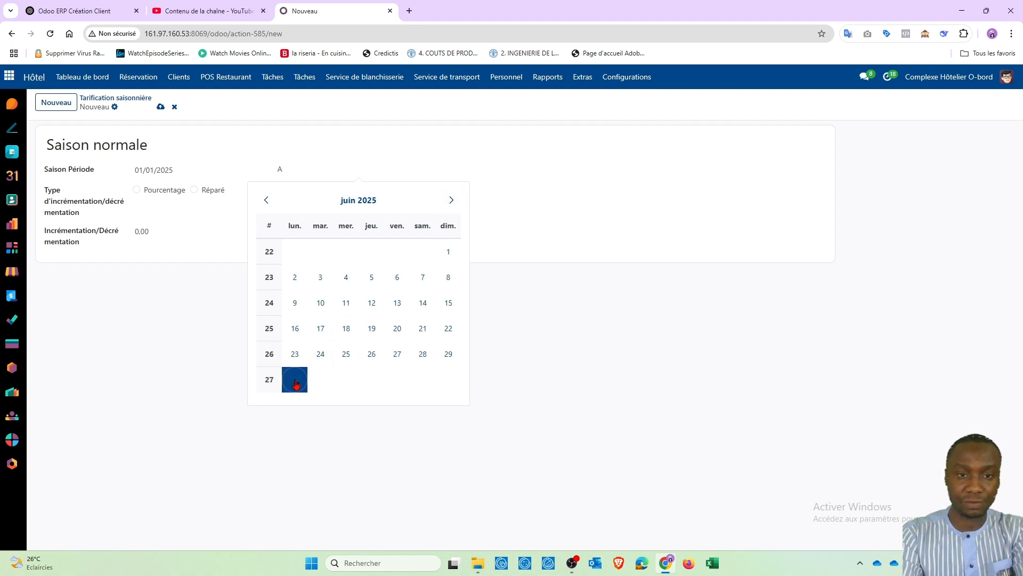
Set the Saison normale increment type to Pourcentage with an increment of 0,00.
left_click(136, 190)
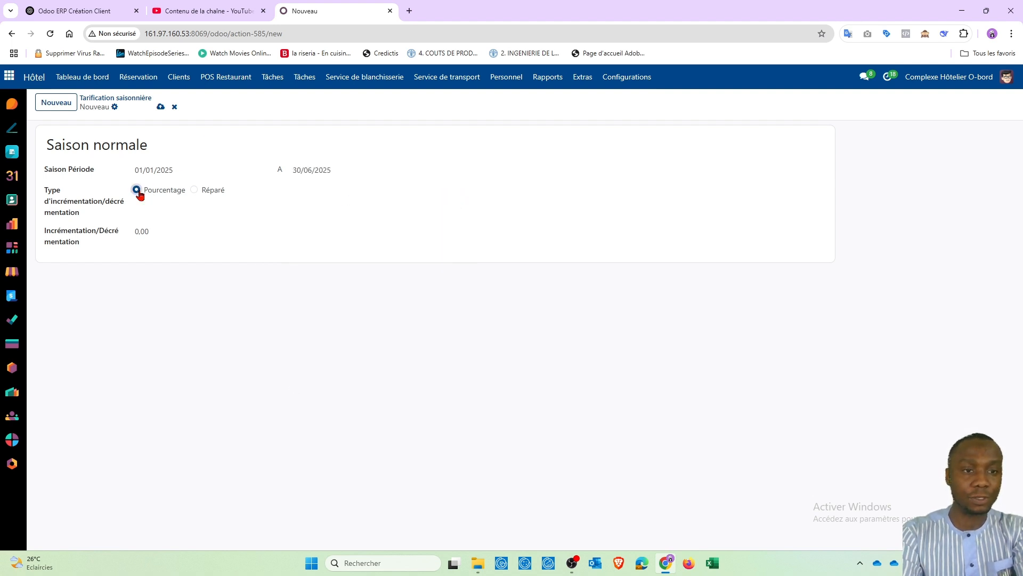
left_click(160, 231)
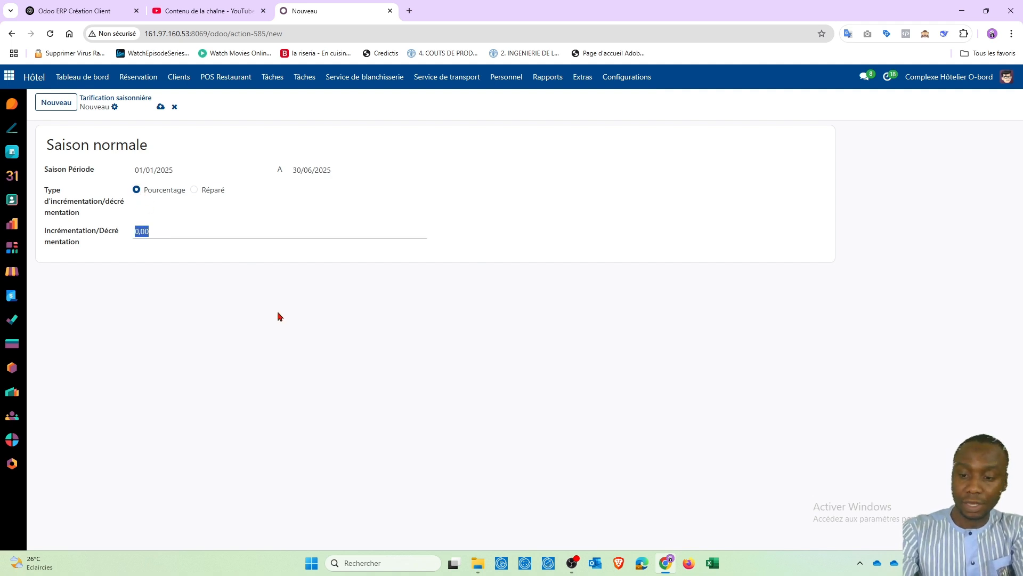
type("1")
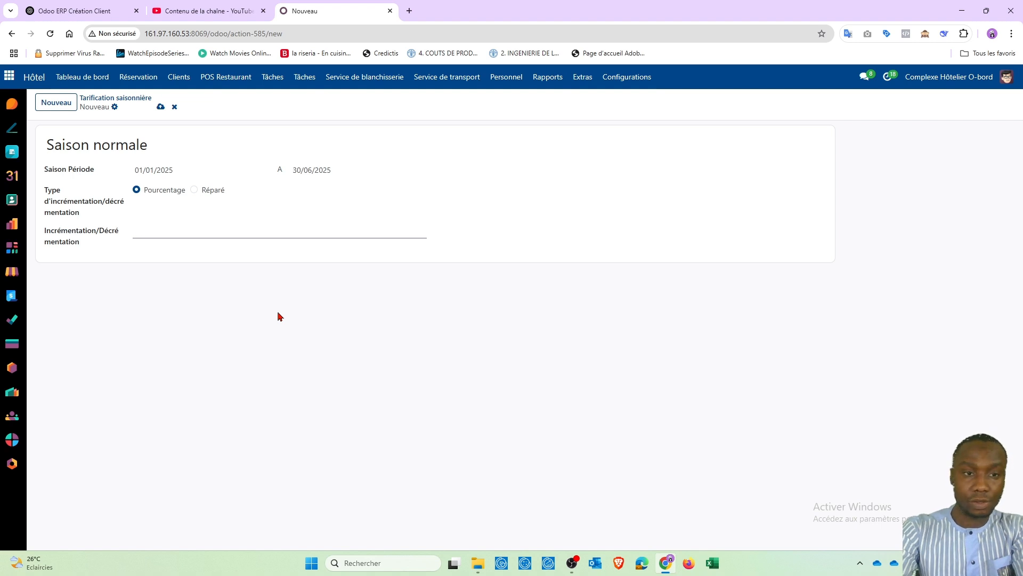
left_click(233, 261)
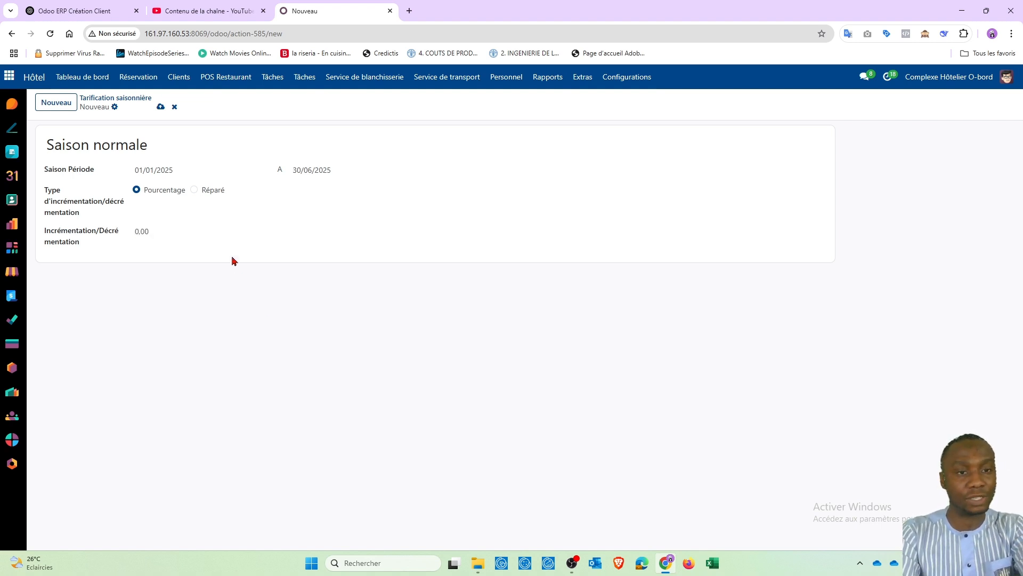
left_click(194, 190)
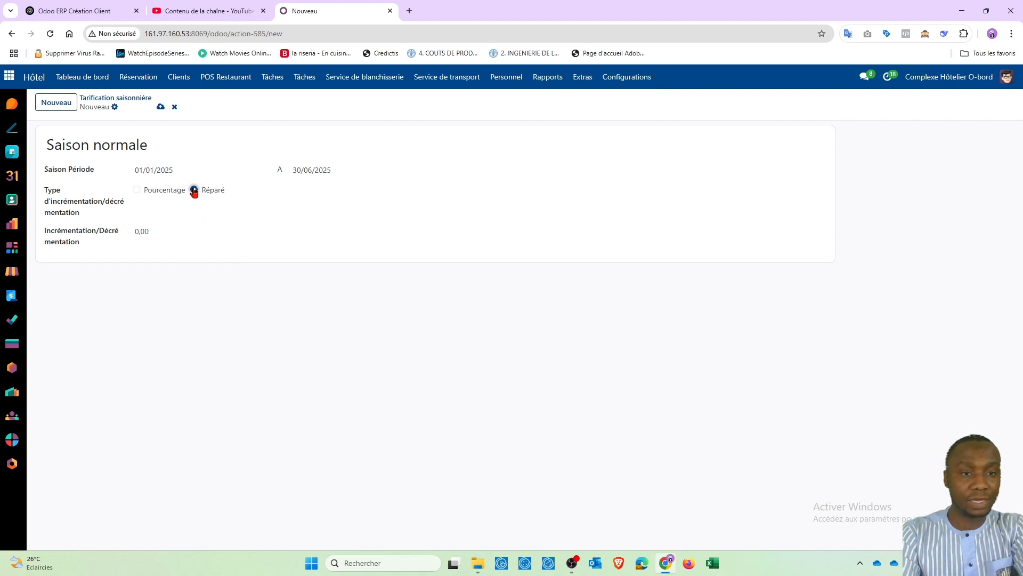
left_click(159, 231)
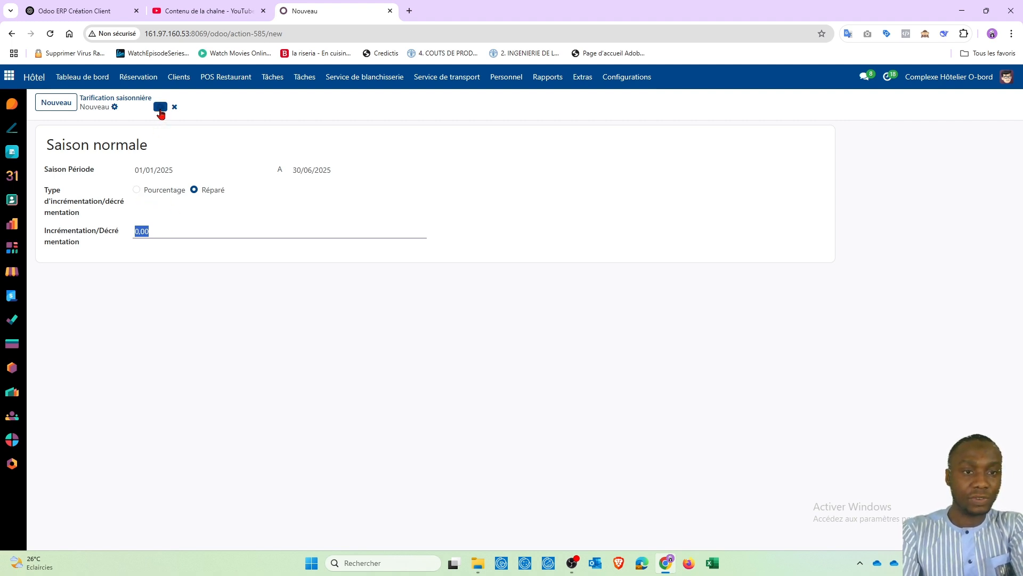
left_click(137, 190)
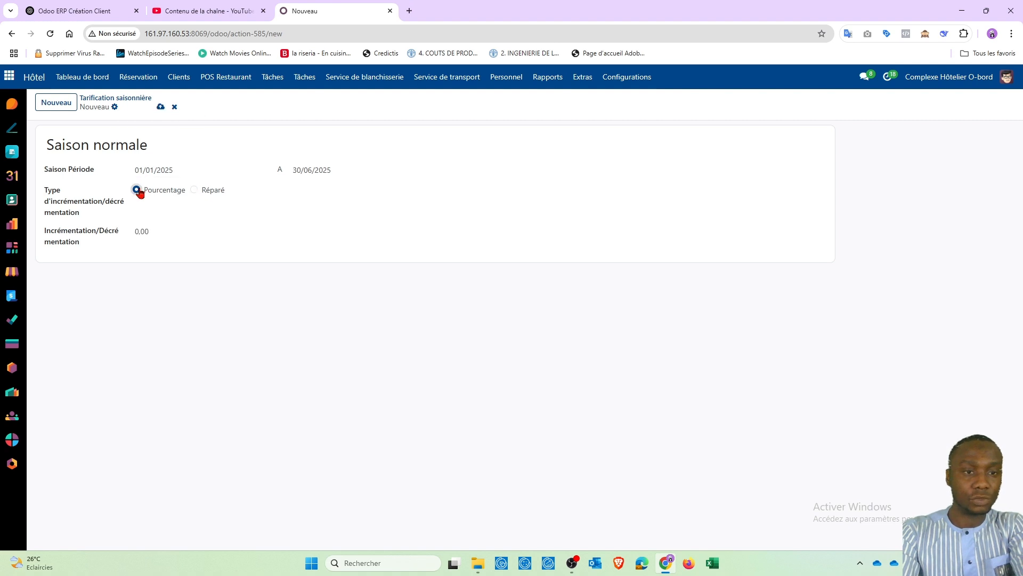
Save the Saison normale record and return to the seasonal pricing list.
left_click(160, 108)
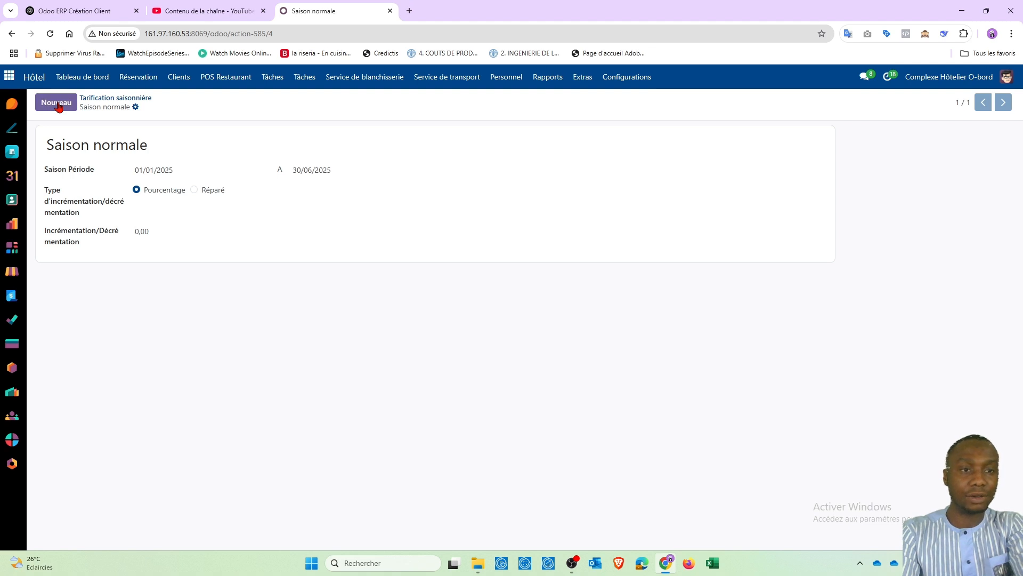
left_click(113, 99)
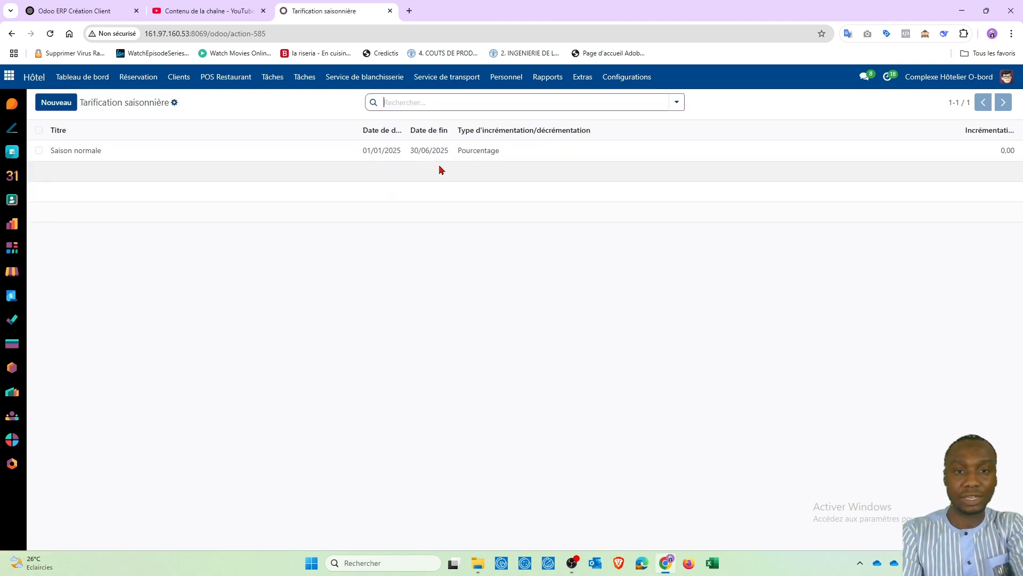
Create a new seasonal pricing record titled "Saison haute" with the start date 01/07/2025.
left_click(60, 101)
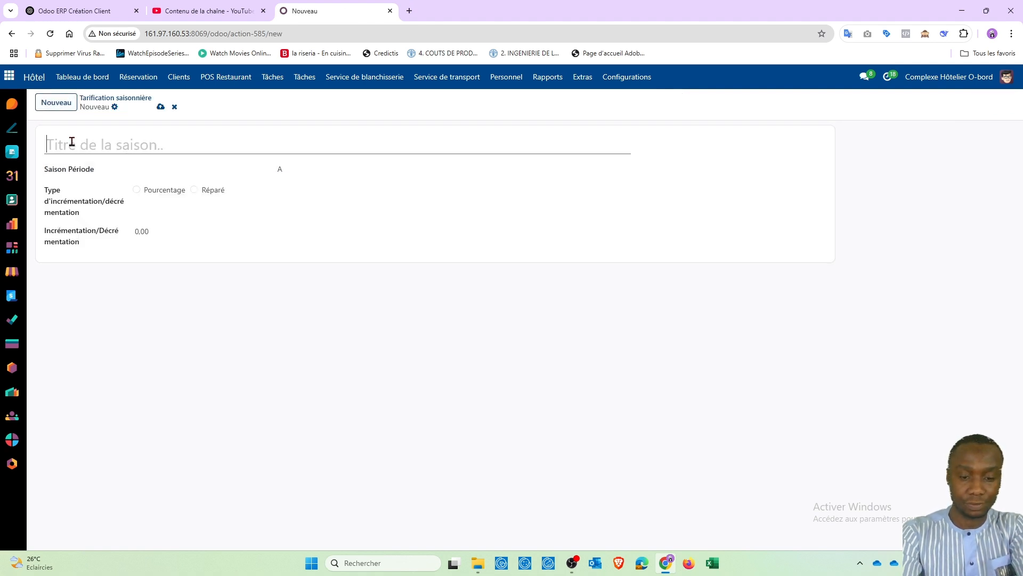
type("Saison haute")
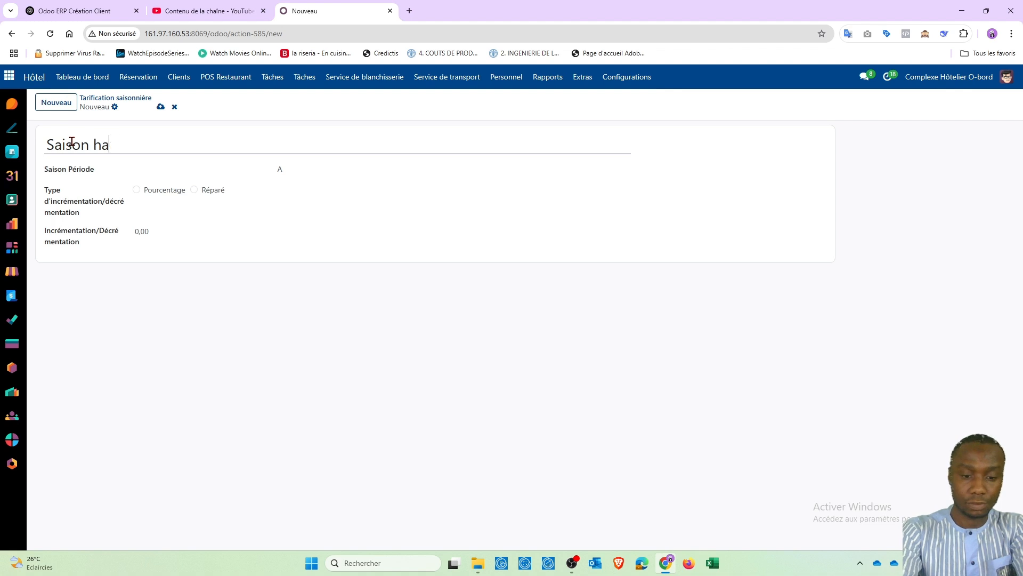
left_click(142, 165)
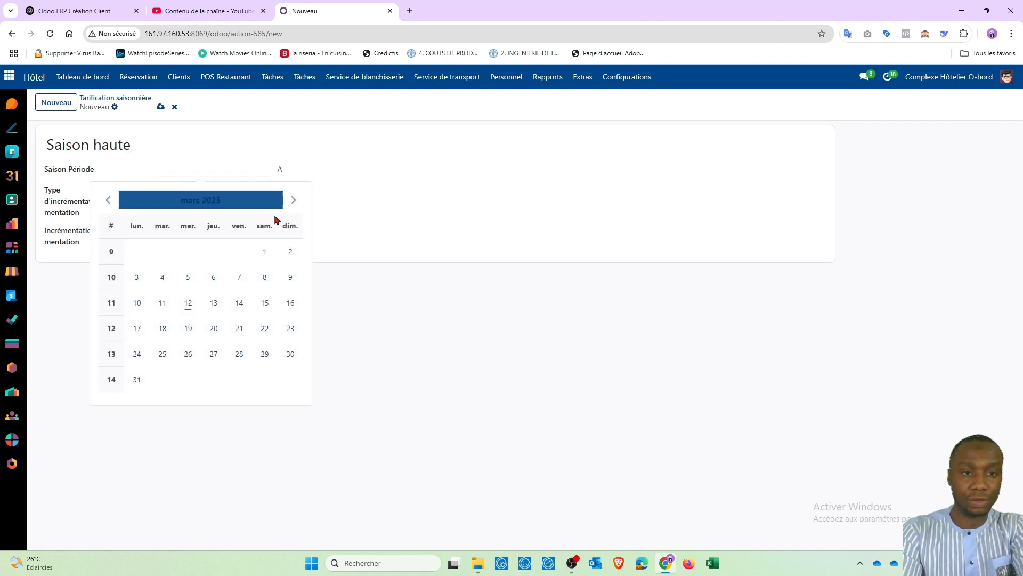
left_click(292, 200)
left_click(292, 200)
left_click(293, 200)
left_click(292, 200)
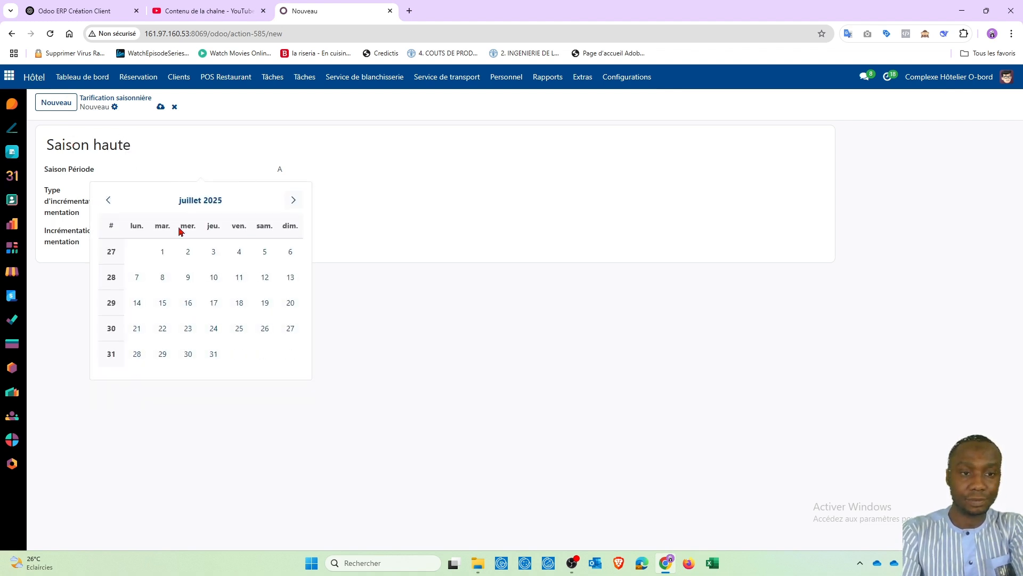
left_click(163, 253)
Set the end date of the Saison haute period to 31/12/2025.
left_click(309, 173)
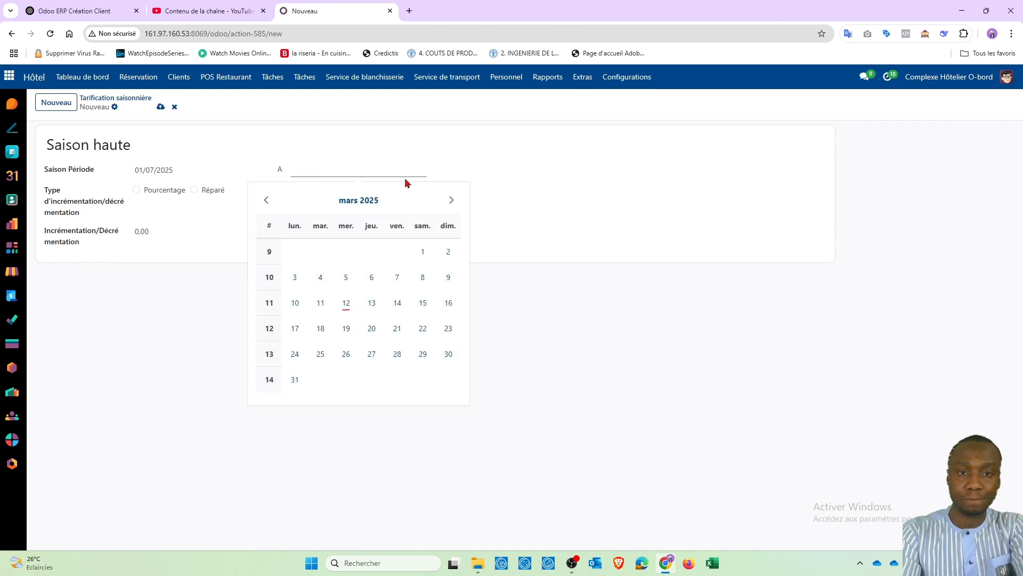
left_click(451, 200)
left_click(451, 200)
left_click(450, 200)
left_click(451, 200)
left_click(451, 200)
left_click(451, 200)
left_click(451, 200)
left_click(451, 200)
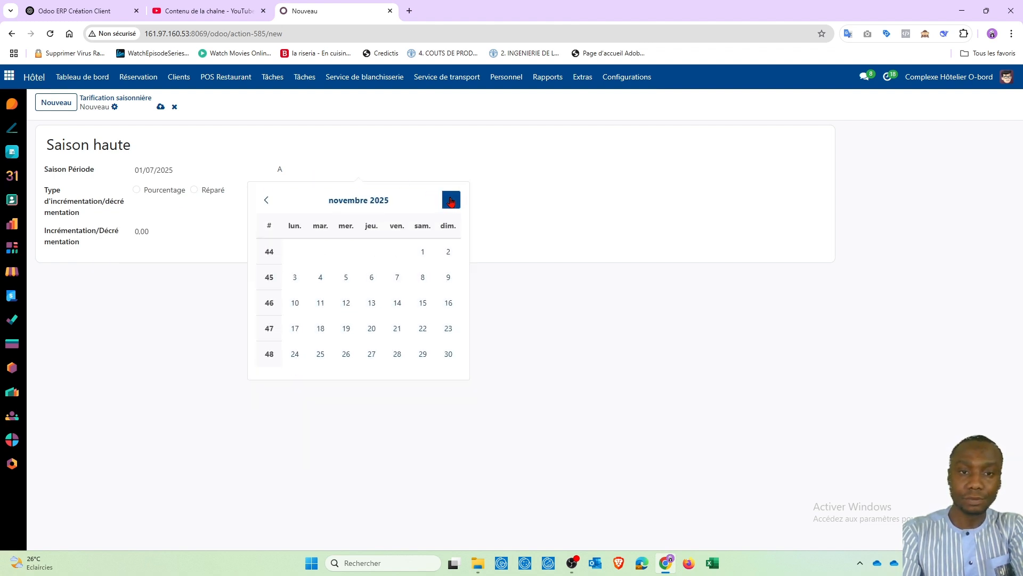
left_click(451, 199)
left_click(347, 356)
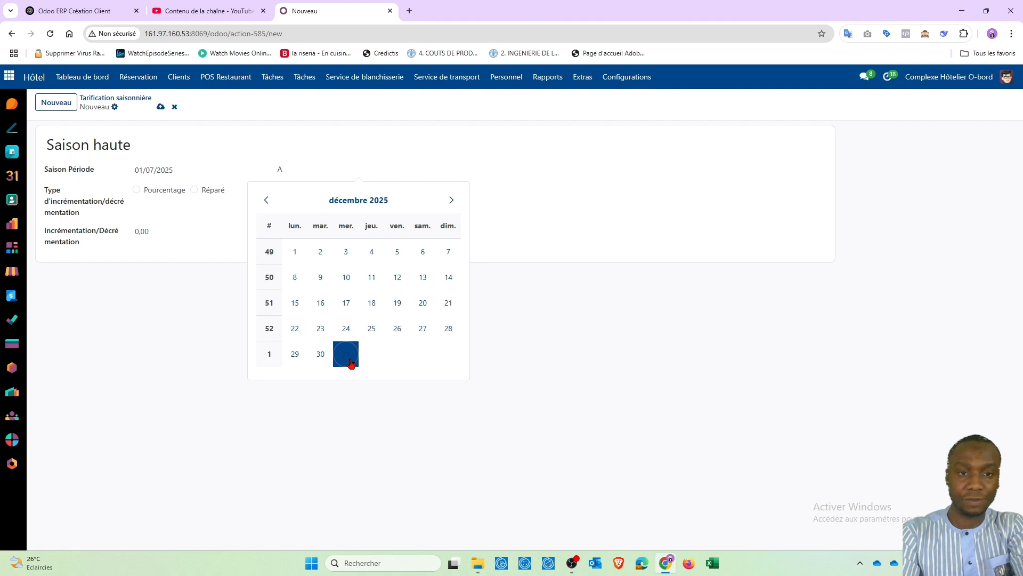
Give Saison haute a Pourcentage increment of 25, then save it and return to the seasonal pricing list.
left_click(136, 190)
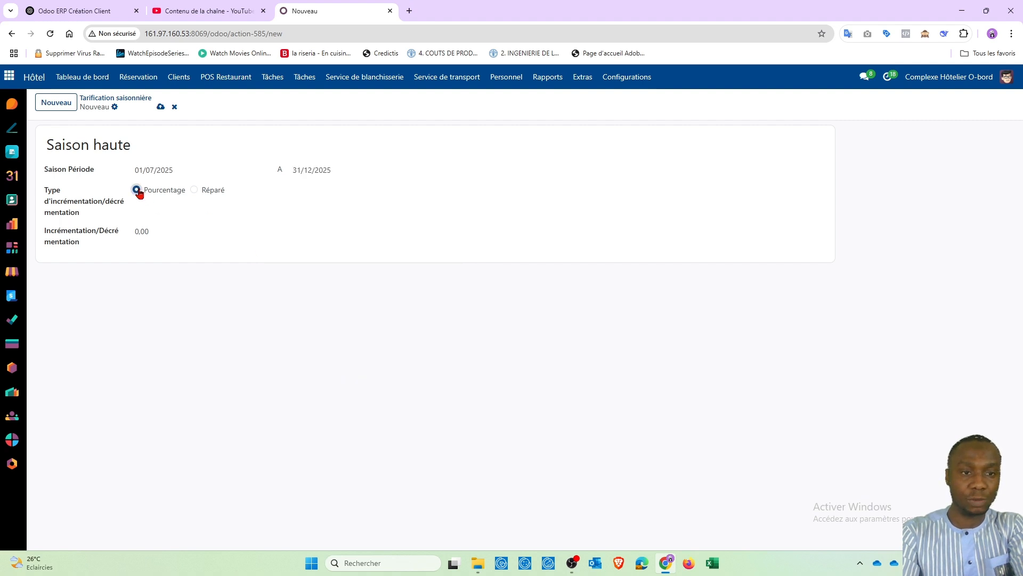
left_click(150, 230)
type("25")
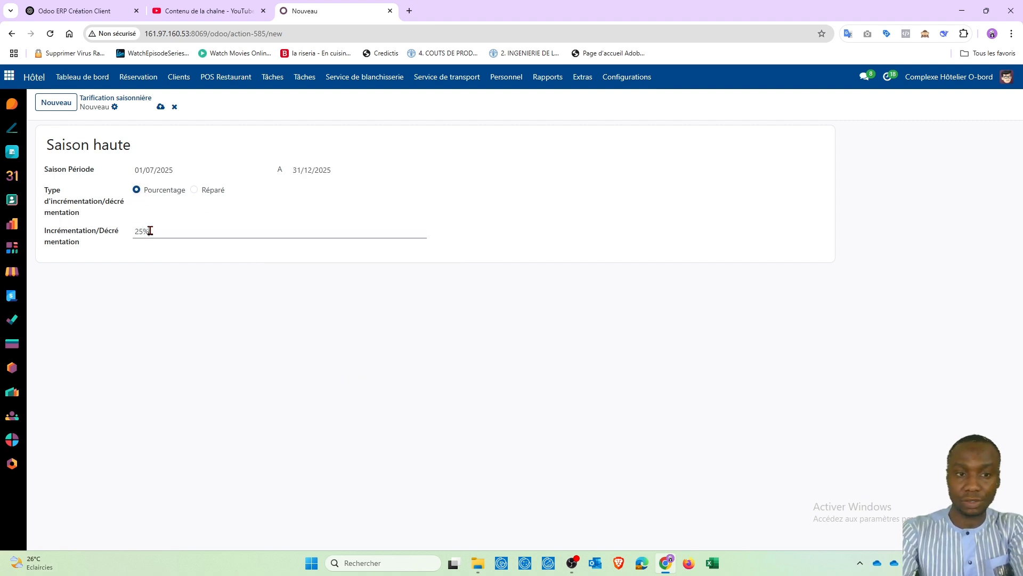
left_click(136, 260)
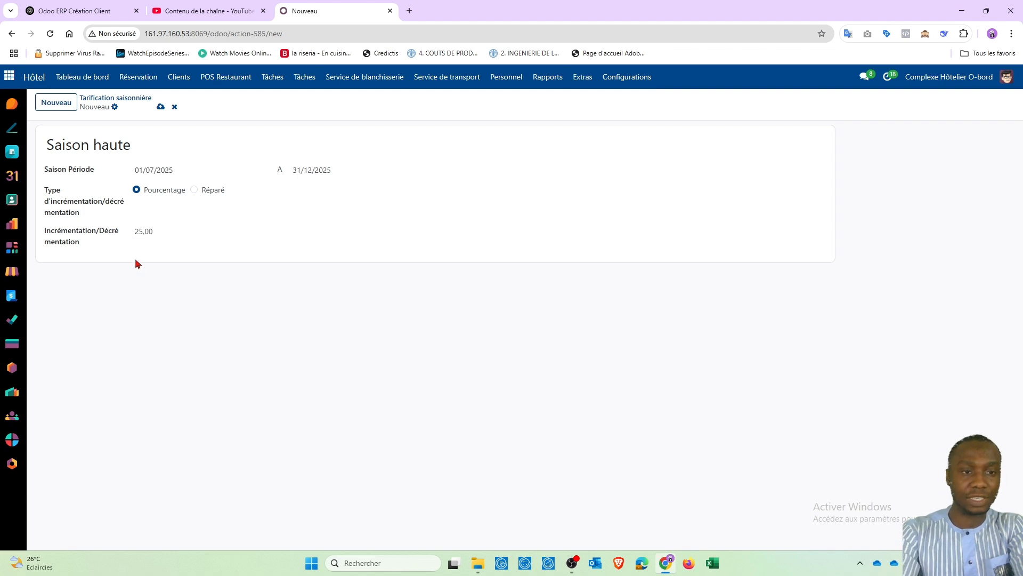
left_click(160, 108)
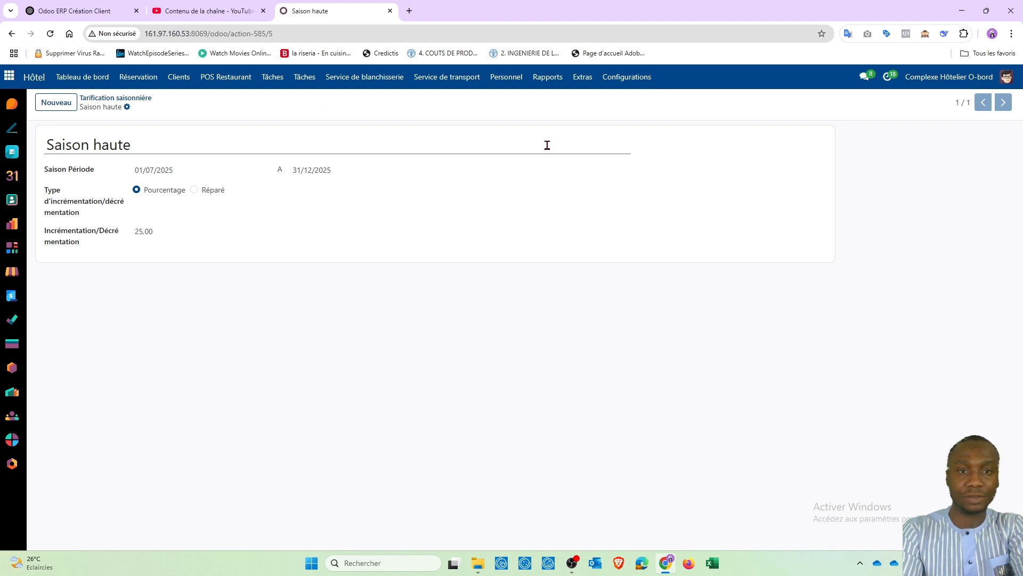
left_click(134, 102)
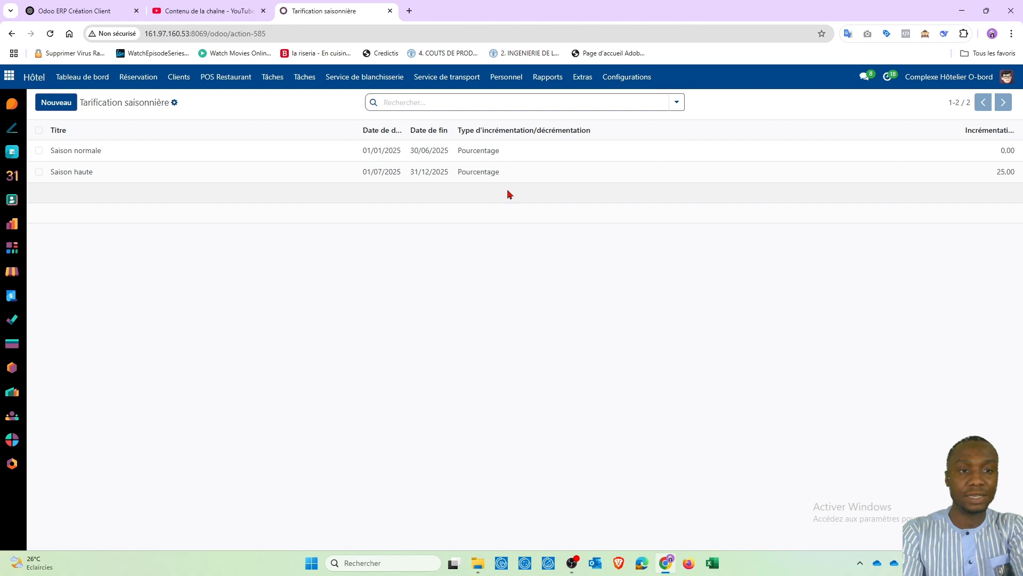
Open the Chambre confort room type and enable its seasonal rates (Tarifs saisonniers).
left_click(638, 81)
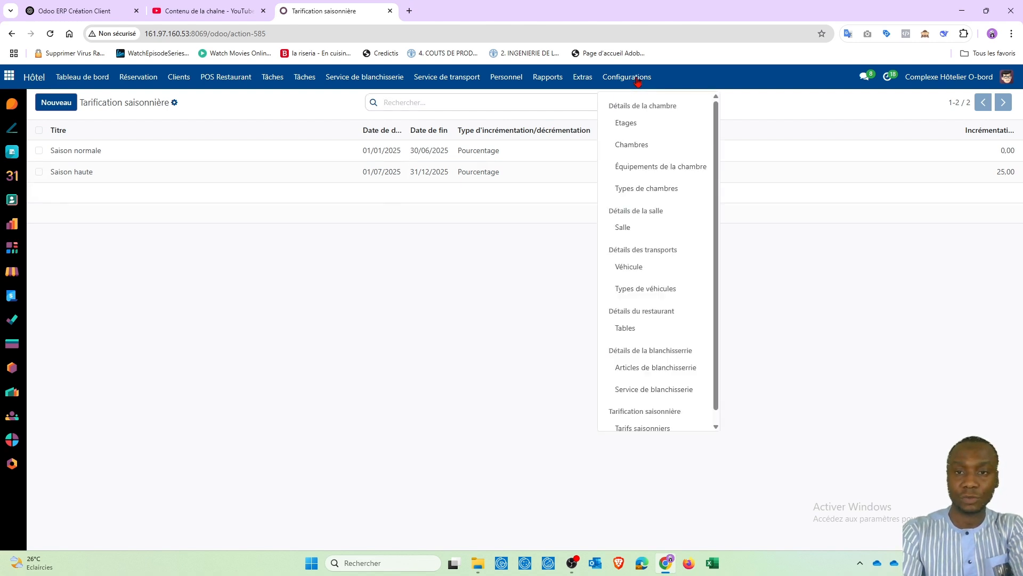
left_click(638, 193)
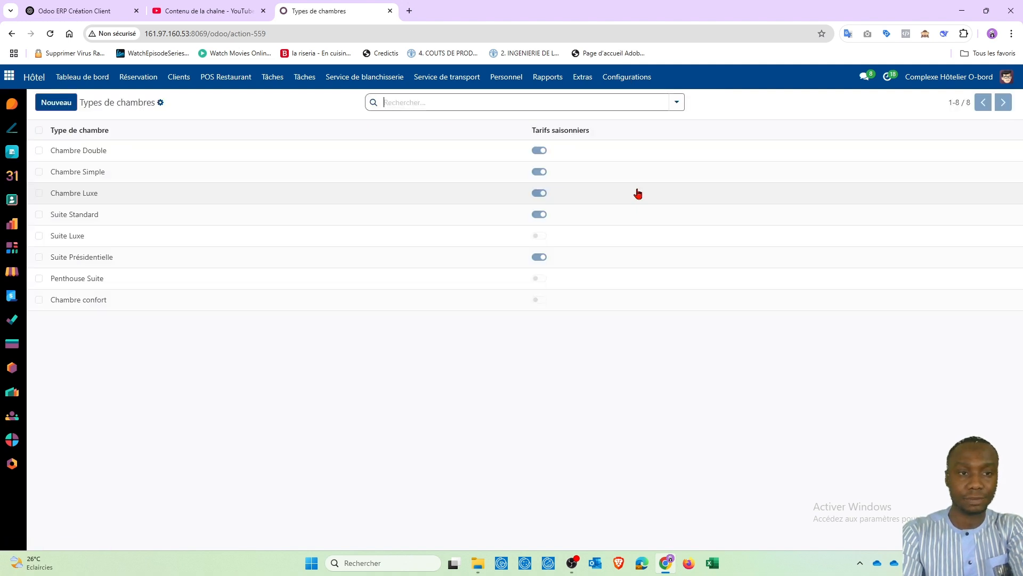
left_click(80, 300)
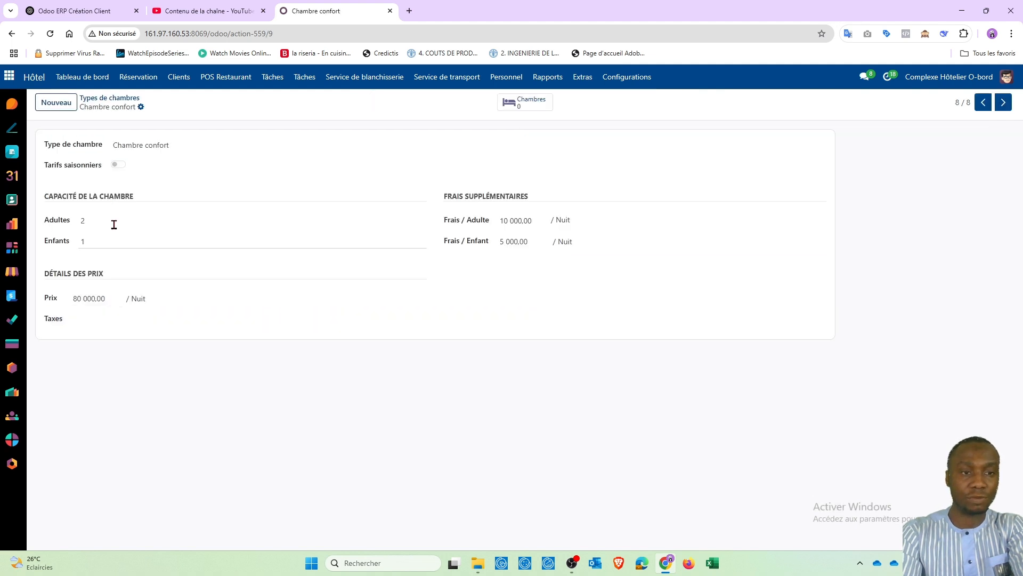
left_click(119, 166)
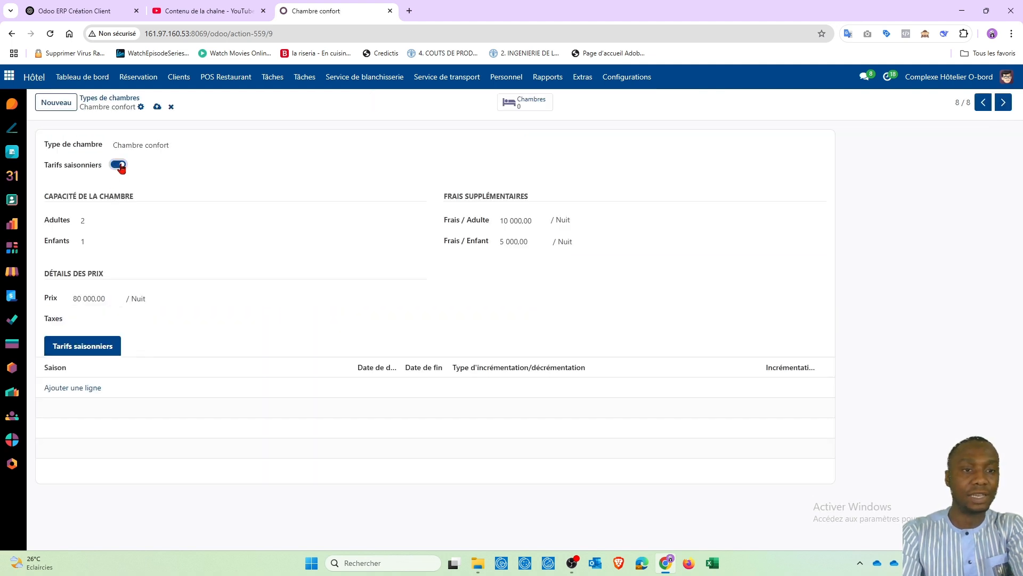
Add Saison normale and Saison haute as seasonal rate lines of the Chambre confort room type.
left_click(65, 388)
left_click(64, 386)
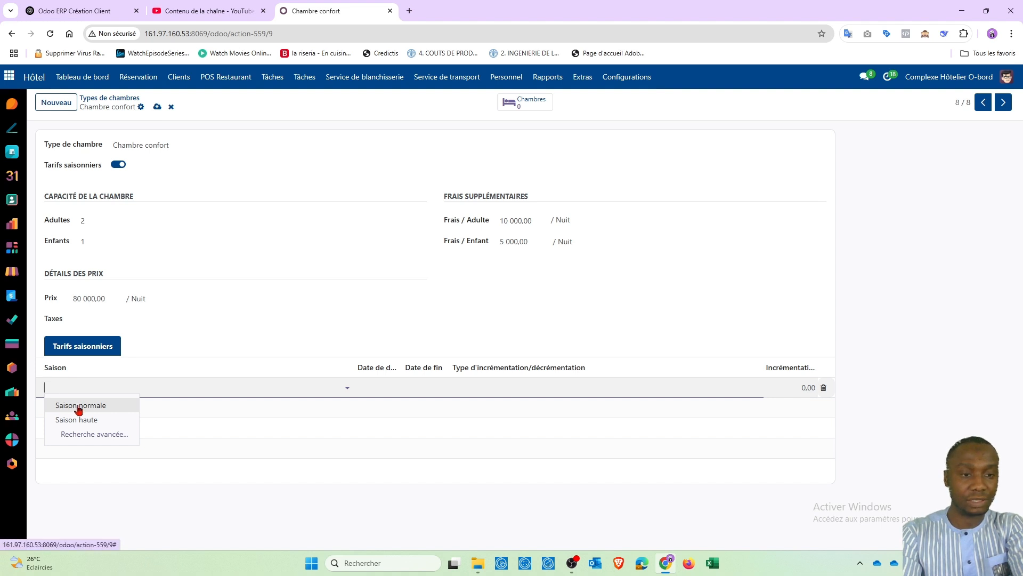
left_click(78, 407)
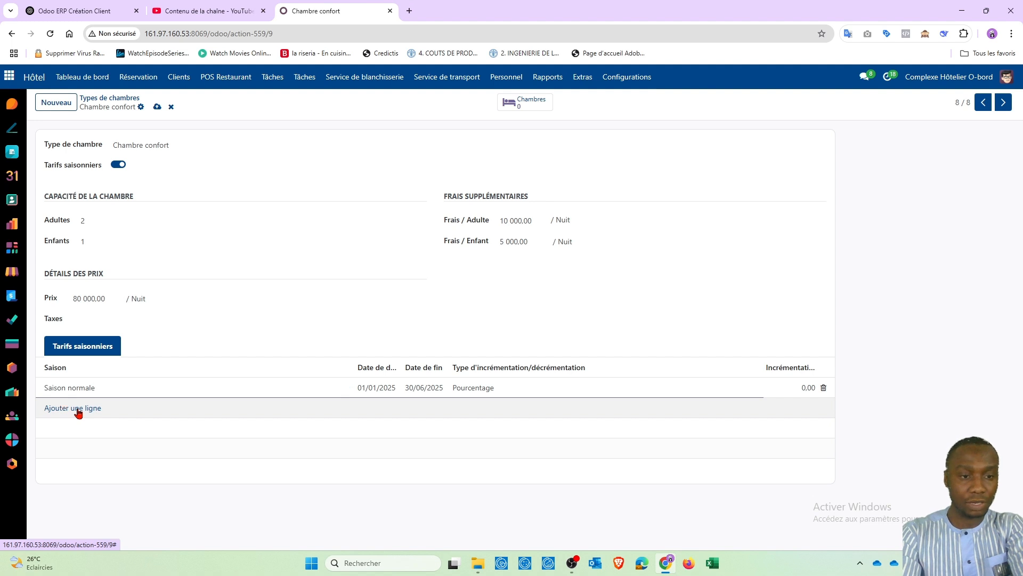
left_click(77, 409)
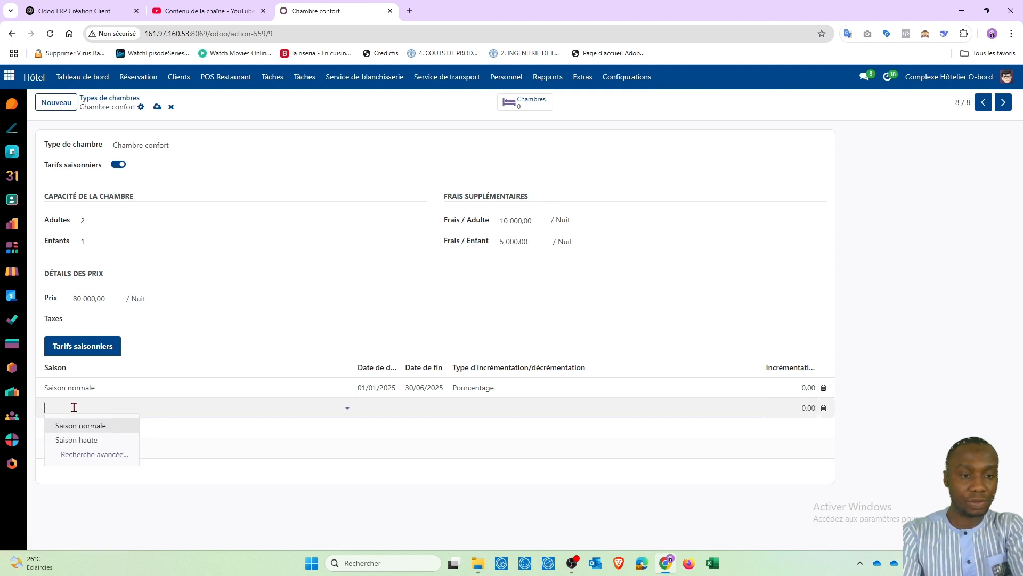
left_click(83, 440)
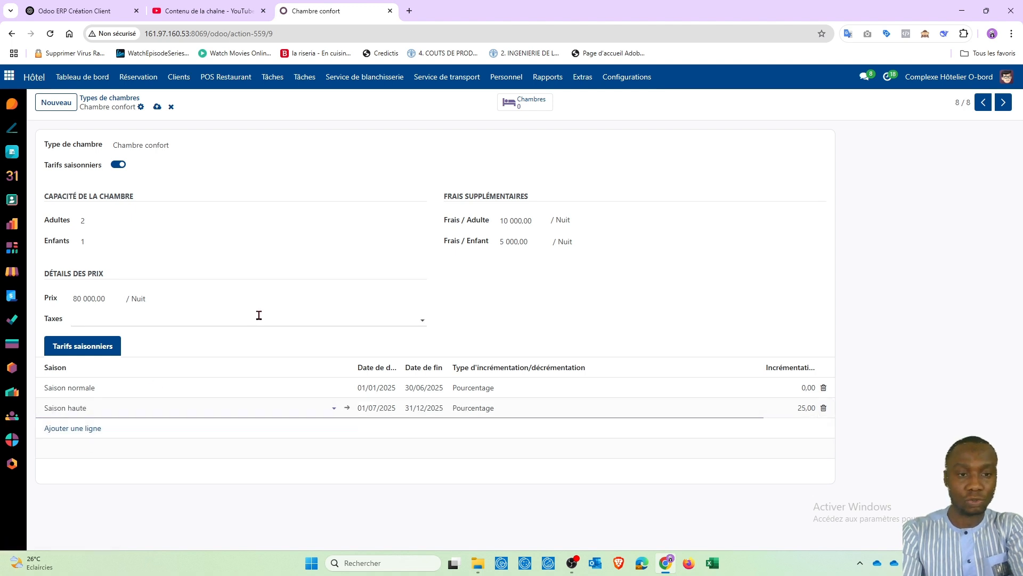
Save the Chambre confort room type with its seasonal rate lines and return to the room types list.
left_click(523, 319)
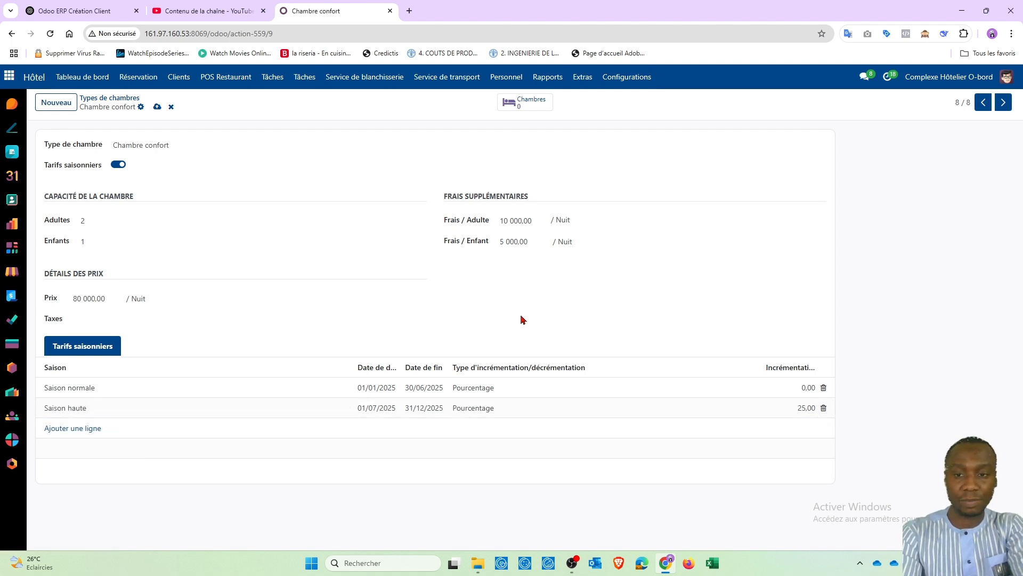
left_click(158, 109)
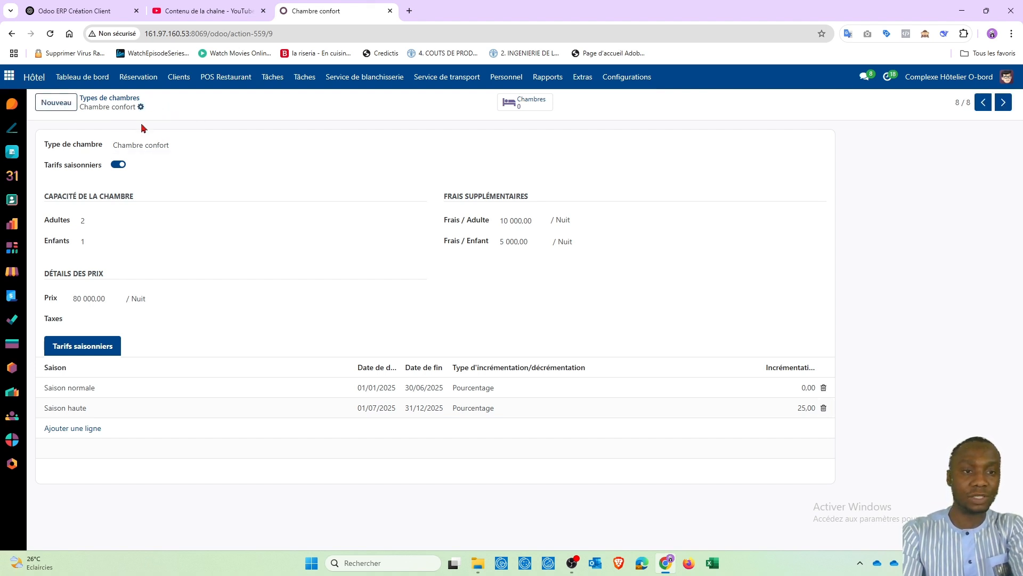
left_click(114, 99)
Check which seasons can be chosen for a new seasonal rate line of Chambre Double, and return to the room types list.
left_click(90, 151)
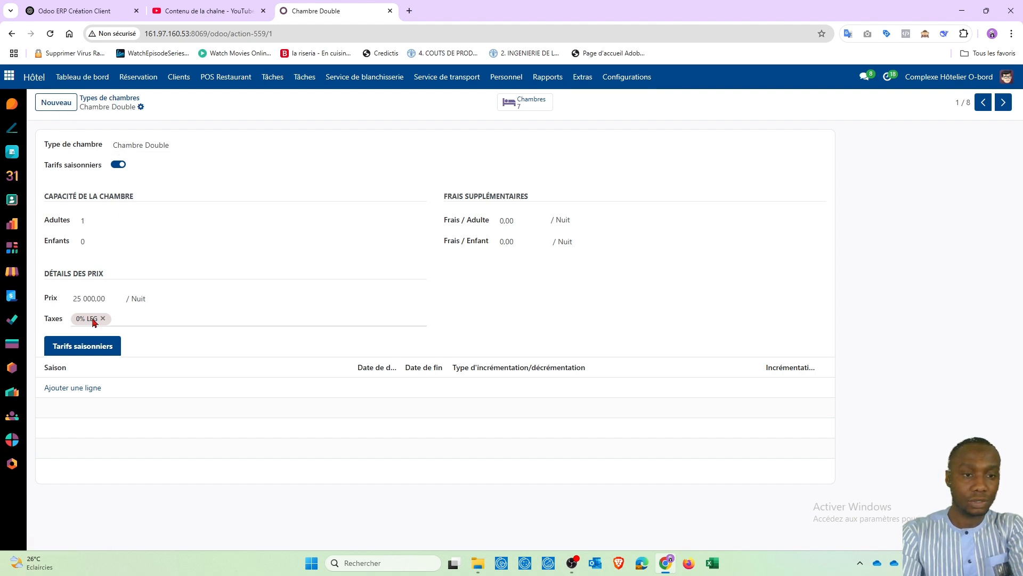
left_click(68, 389)
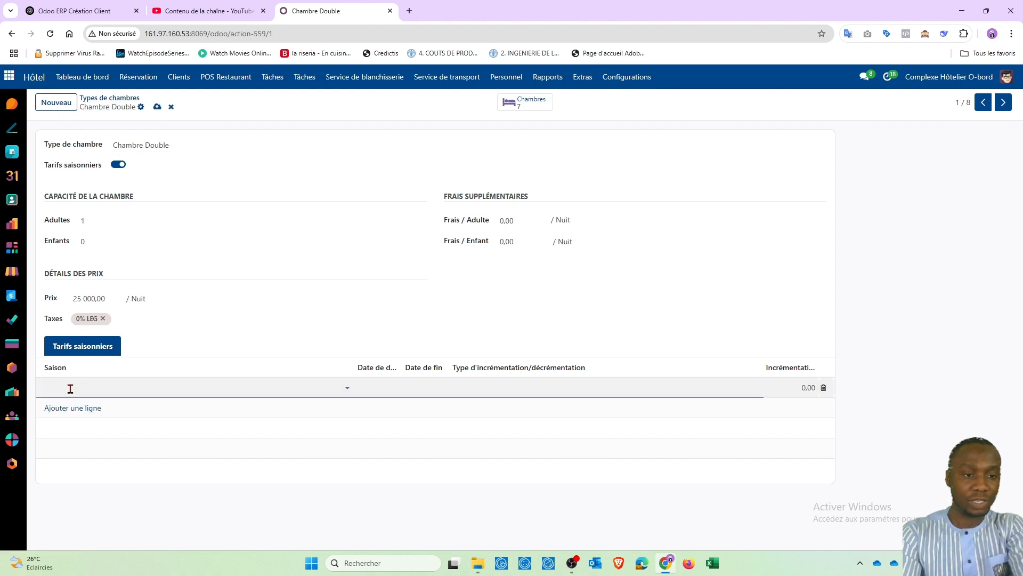
left_click(70, 388)
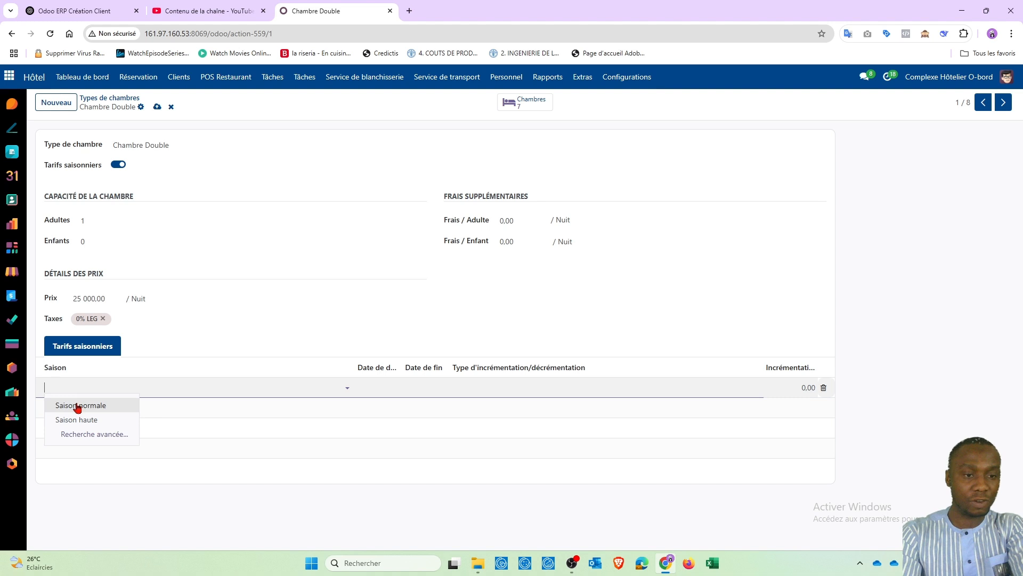
left_click(118, 99)
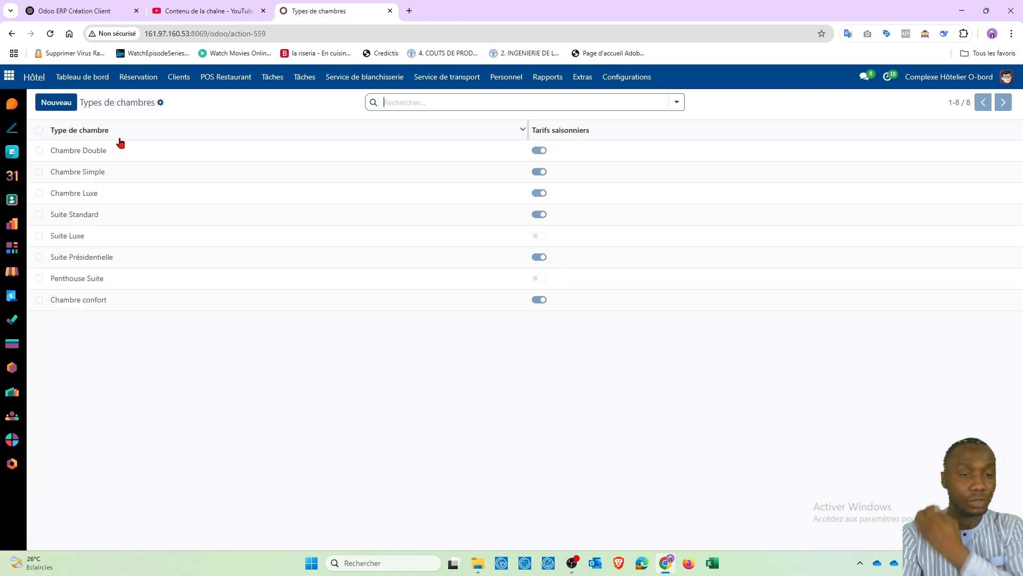